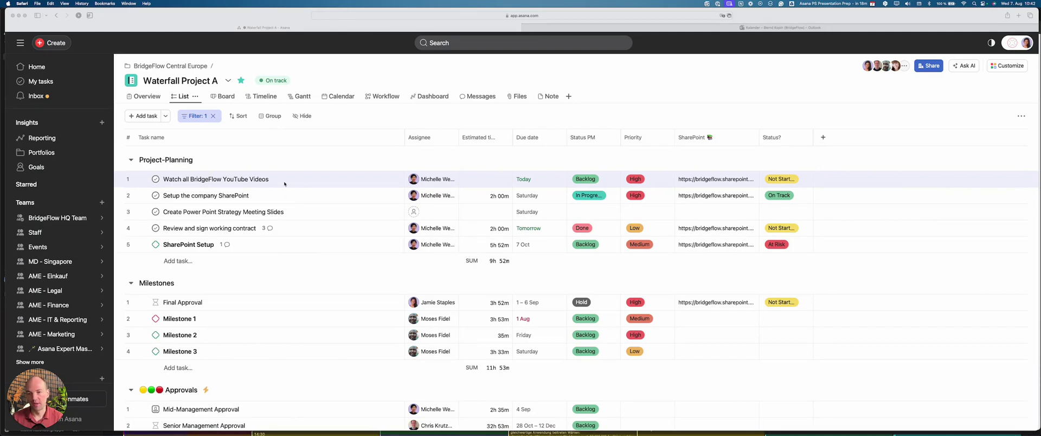
Open the task "Watch all BridgeFlow YouTube Videos" and copy its name.
{"action": "left_click", "coordinate": [266, 179]}
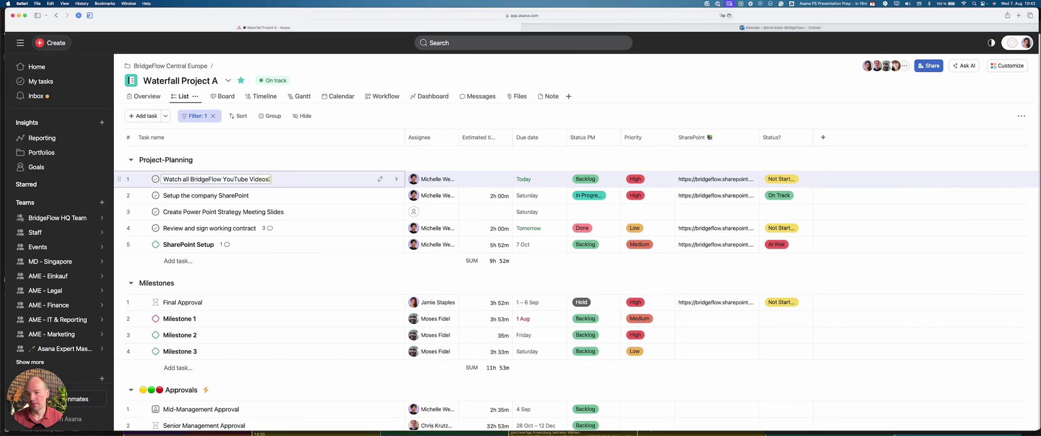
{"action": "left_click_drag", "start_coordinate": [270, 179], "coordinate": [165, 180]}
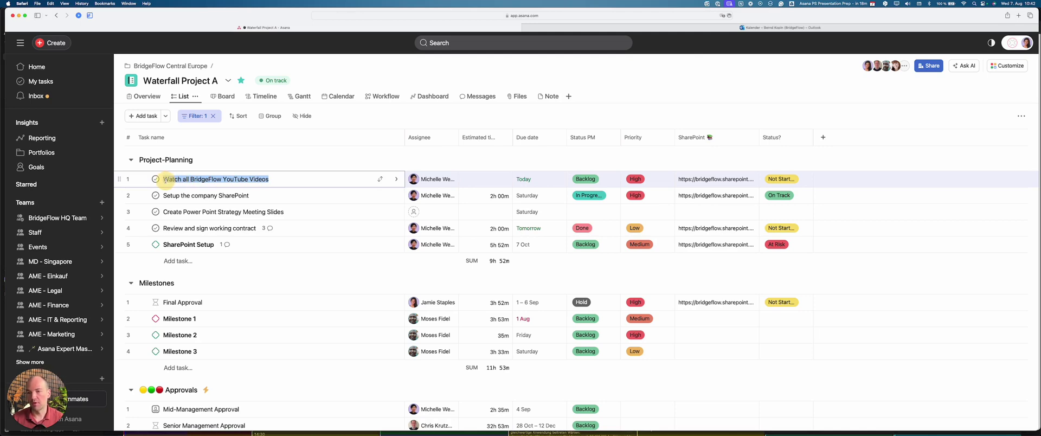
{"action": "left_click", "coordinate": [283, 182]}
{"action": "left_click", "coordinate": [519, 181]}
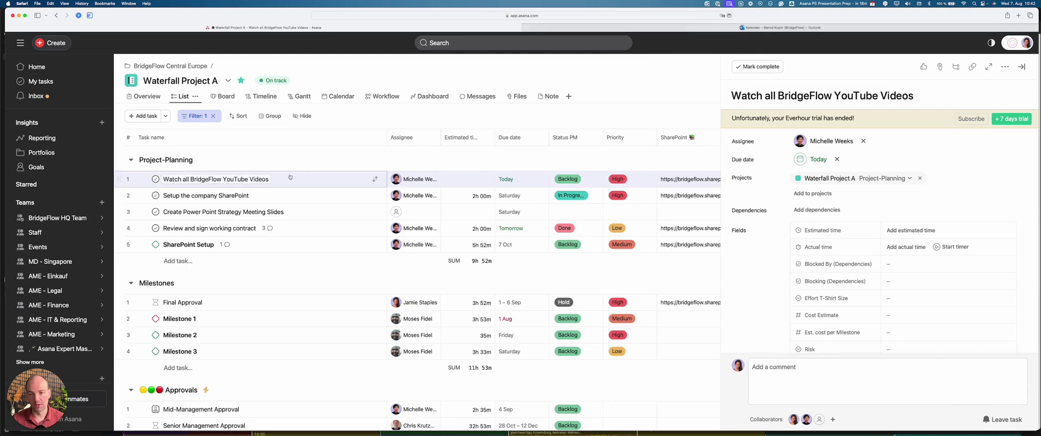
{"action": "left_click", "coordinate": [262, 179]}
{"action": "key", "text": "super+c"}
Switch to the Outlook calendar and save an event titled "Watch all BridgeFlow YouTube Videos" on 07.08.2024 from 11:00 to 14:30.
{"action": "left_click", "coordinate": [716, 29]}
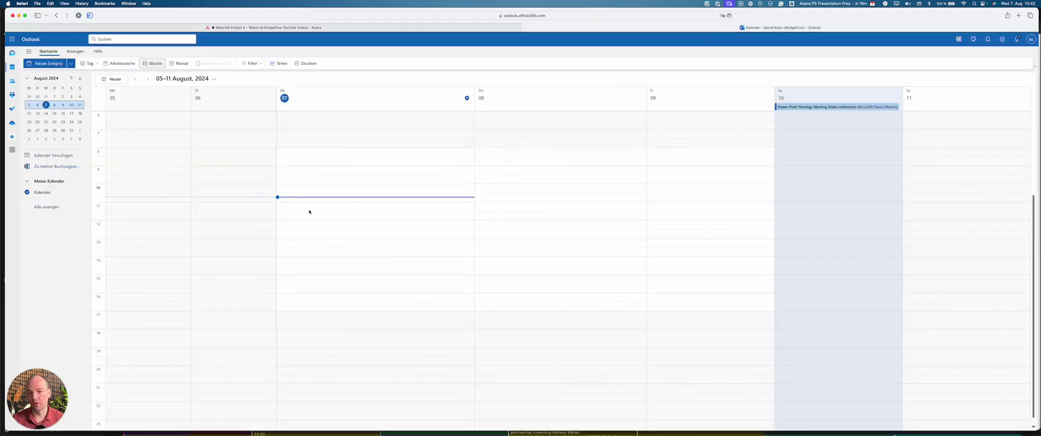
{"action": "left_click_drag", "start_coordinate": [298, 208], "coordinate": [298, 257]}
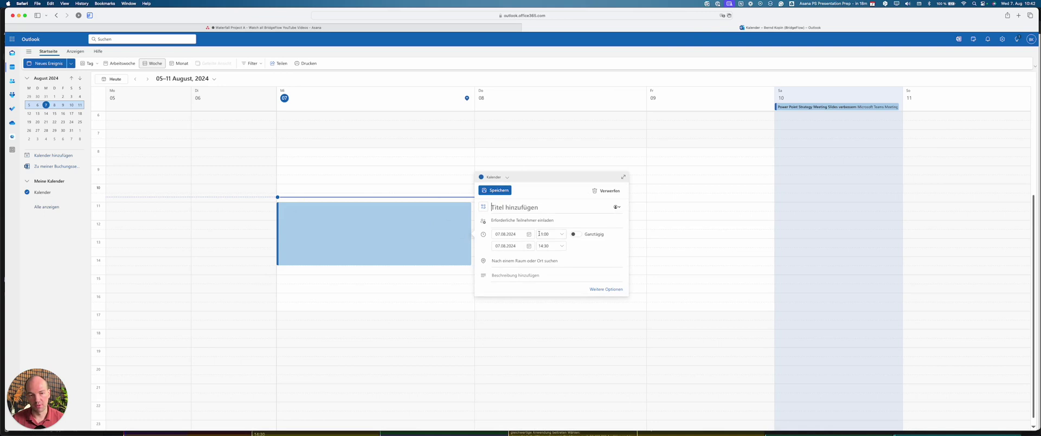
{"action": "key", "text": "super+v"}
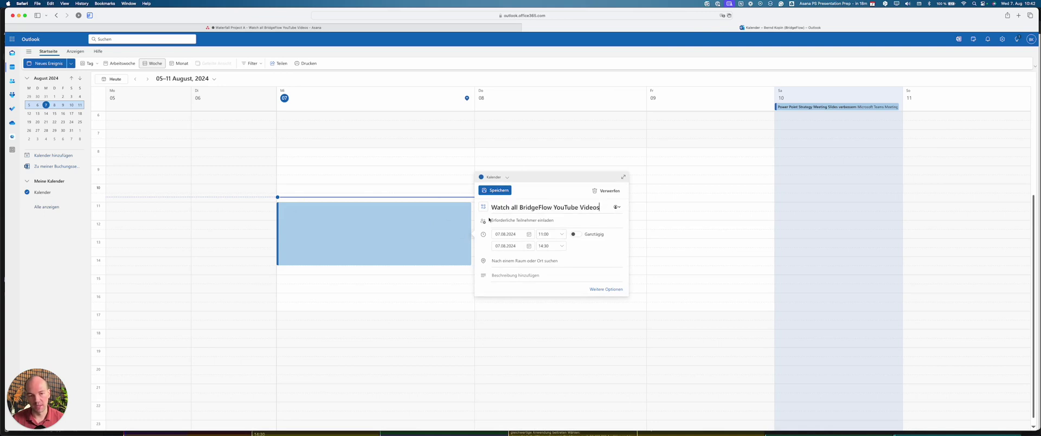
{"action": "left_click", "coordinate": [490, 191]}
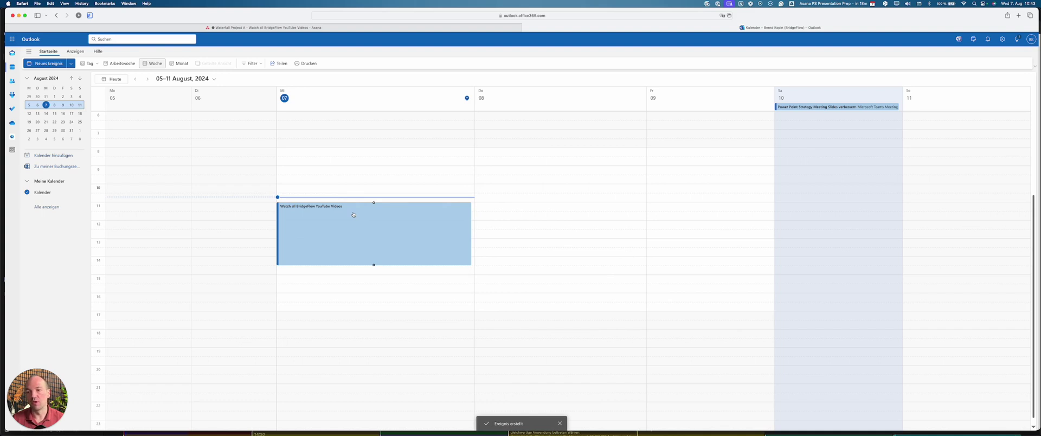
{"action": "left_click", "coordinate": [412, 219]}
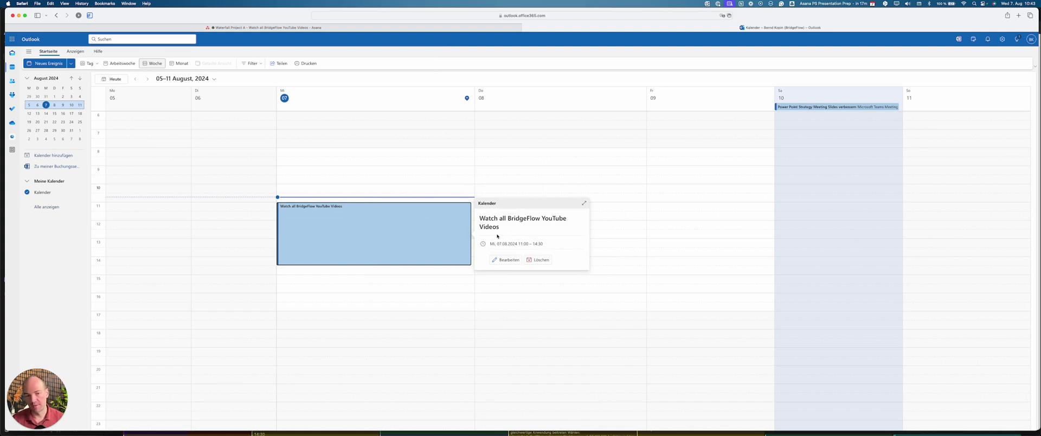
Switch back to Asana and remove the old Outlook Calendar event from the "Watch all BridgeFlow YouTube Videos" task.
{"action": "left_click", "coordinate": [460, 27]}
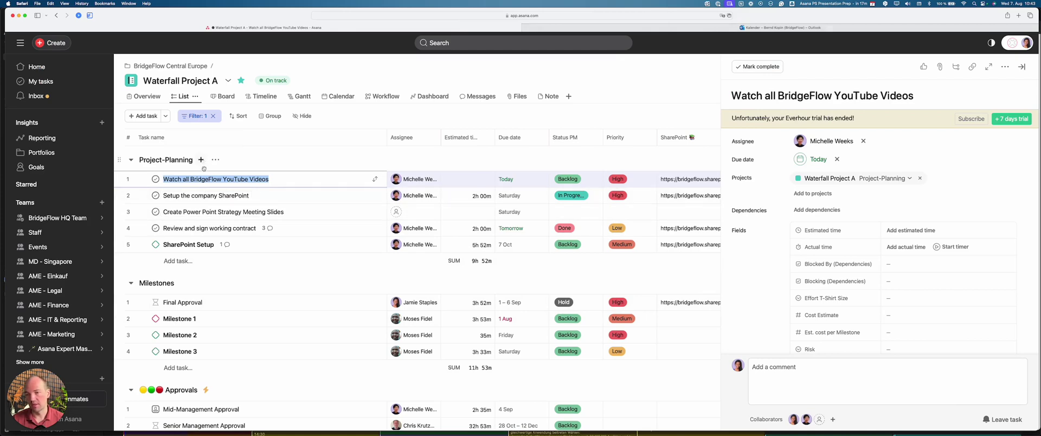
{"action": "left_click", "coordinate": [284, 182]}
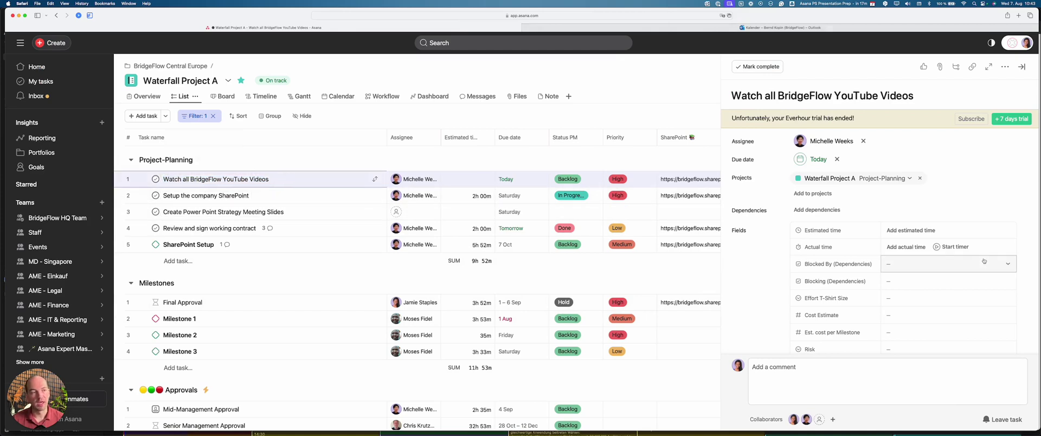
{"action": "scroll", "coordinate": [910, 320], "scroll_direction": "down", "scroll_amount": 10}
{"action": "scroll", "coordinate": [838, 215], "scroll_direction": "down", "scroll_amount": 4}
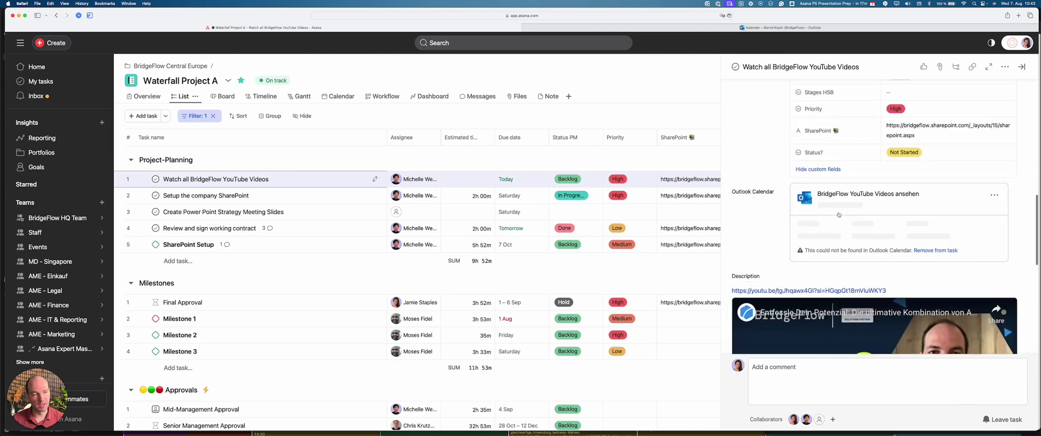
{"action": "left_click", "coordinate": [994, 195]}
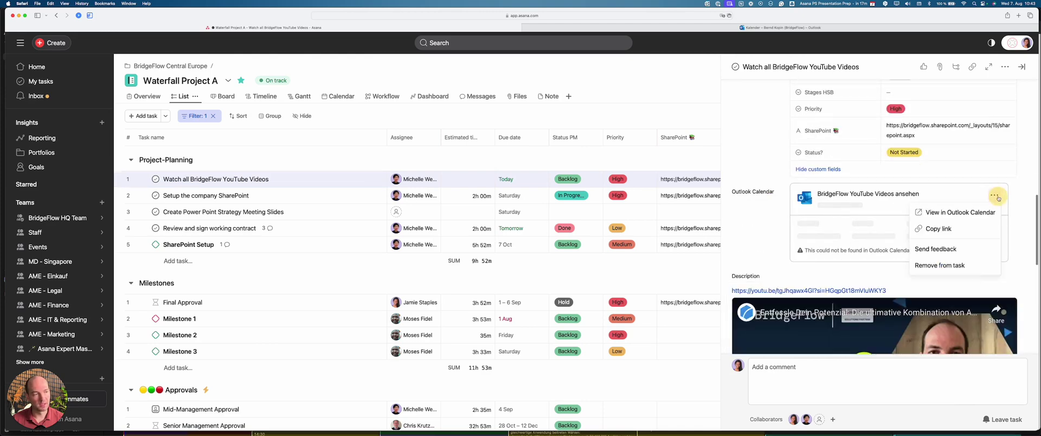
{"action": "left_click", "coordinate": [944, 265]}
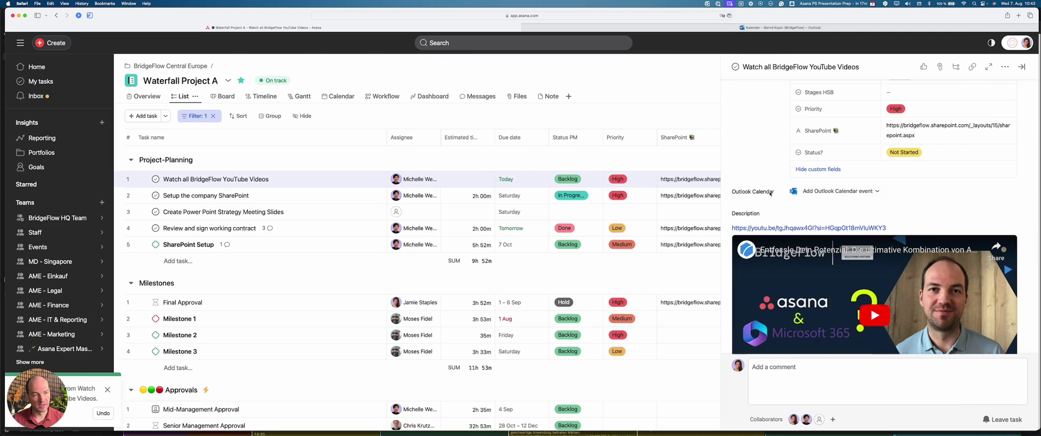
Link the existing Outlook event "Watch all BridgeFlow YouTube Videos" to the open task.
{"action": "left_click", "coordinate": [825, 192]}
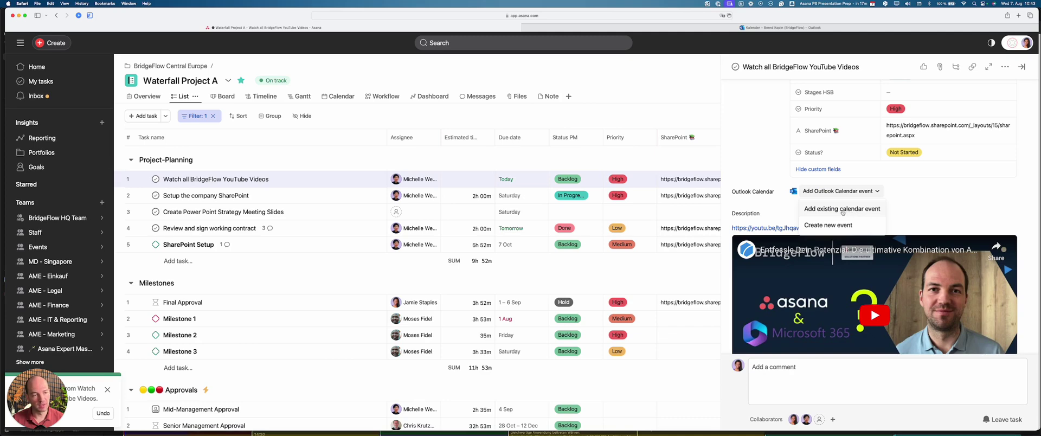
{"action": "left_click", "coordinate": [841, 210]}
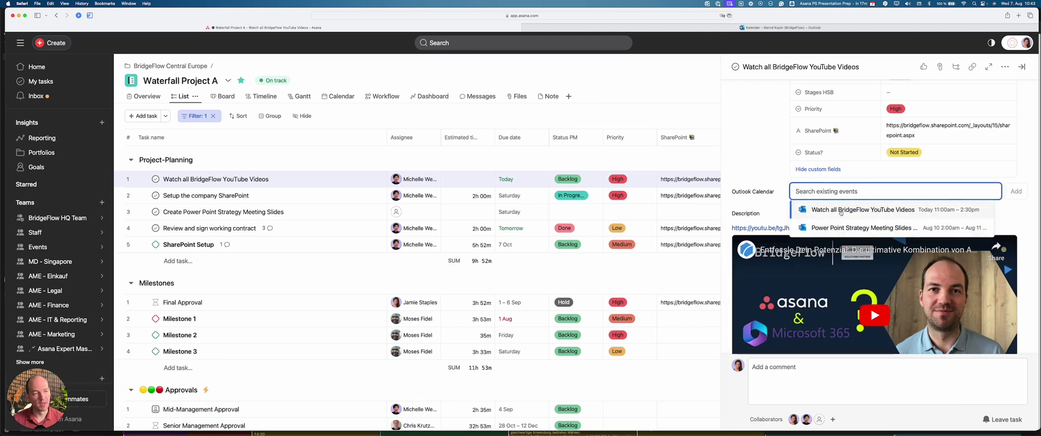
{"action": "left_click", "coordinate": [820, 210]}
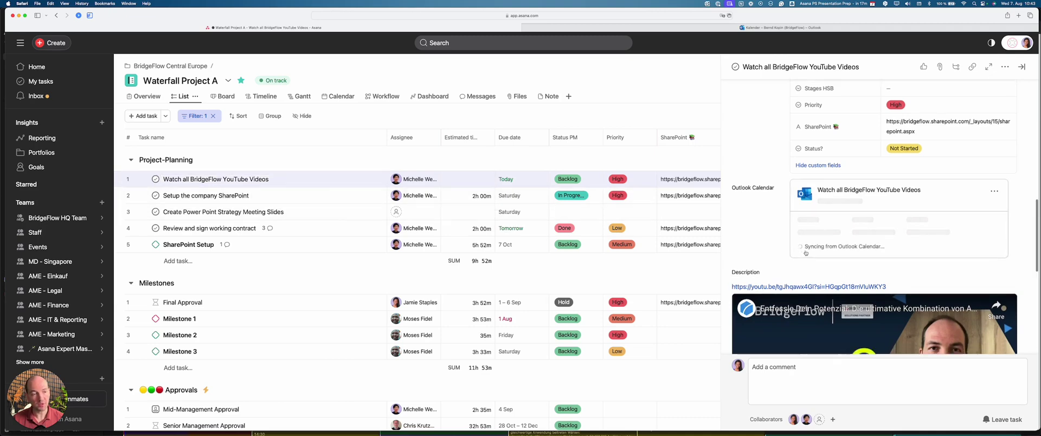
Review the linked Outlook event's details in the task and the attachment entry in its activity feed.
{"action": "scroll", "coordinate": [805, 254], "scroll_direction": "down", "scroll_amount": 5}
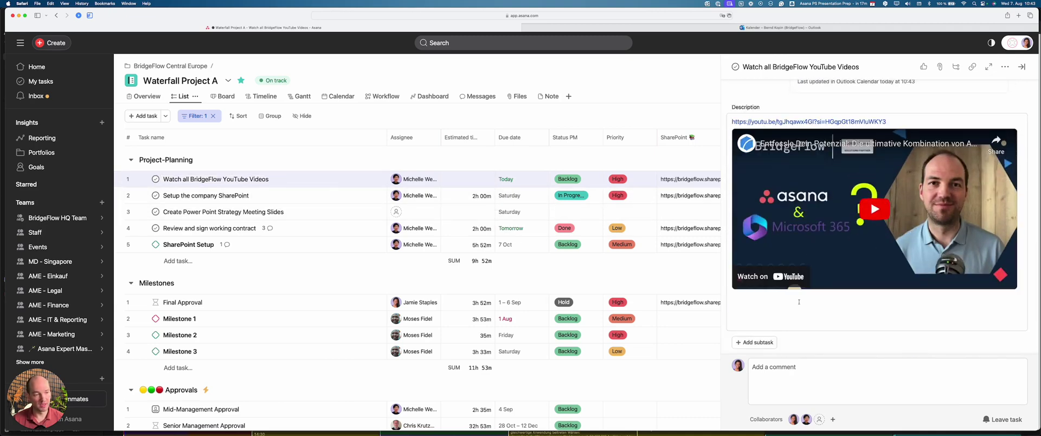
{"action": "scroll", "coordinate": [799, 302], "scroll_direction": "down", "scroll_amount": 5}
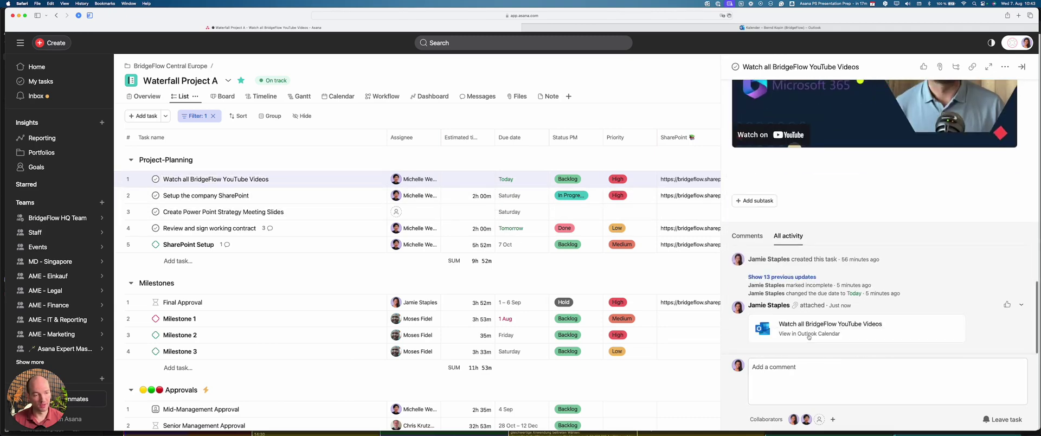
{"action": "scroll", "coordinate": [807, 325], "scroll_direction": "up", "scroll_amount": 5}
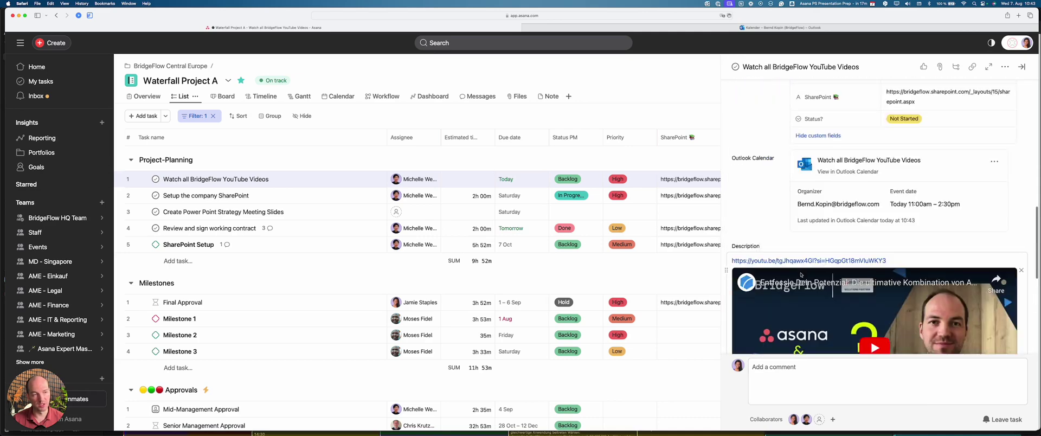
{"action": "scroll", "coordinate": [803, 276], "scroll_direction": "up", "scroll_amount": 5}
{"action": "scroll", "coordinate": [862, 303], "scroll_direction": "down", "scroll_amount": 3}
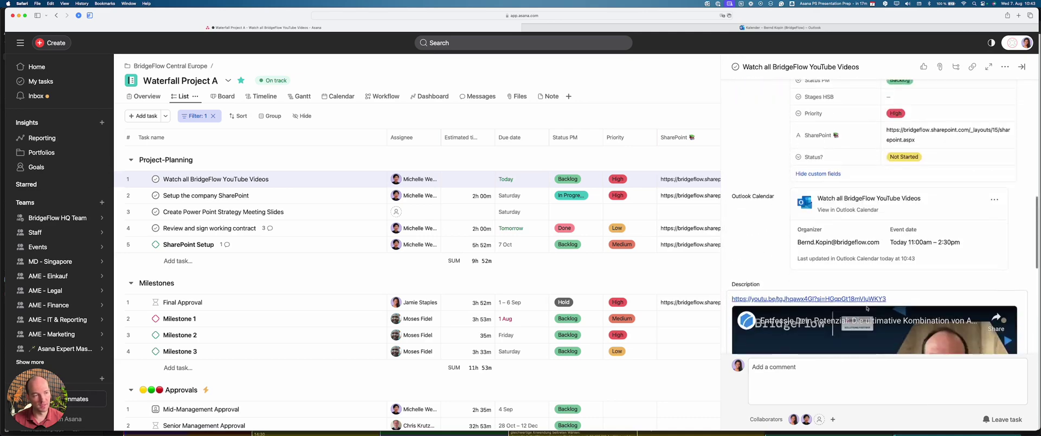
{"action": "scroll", "coordinate": [867, 309], "scroll_direction": "down", "scroll_amount": 3}
{"action": "scroll", "coordinate": [835, 217], "scroll_direction": "up", "scroll_amount": 2}
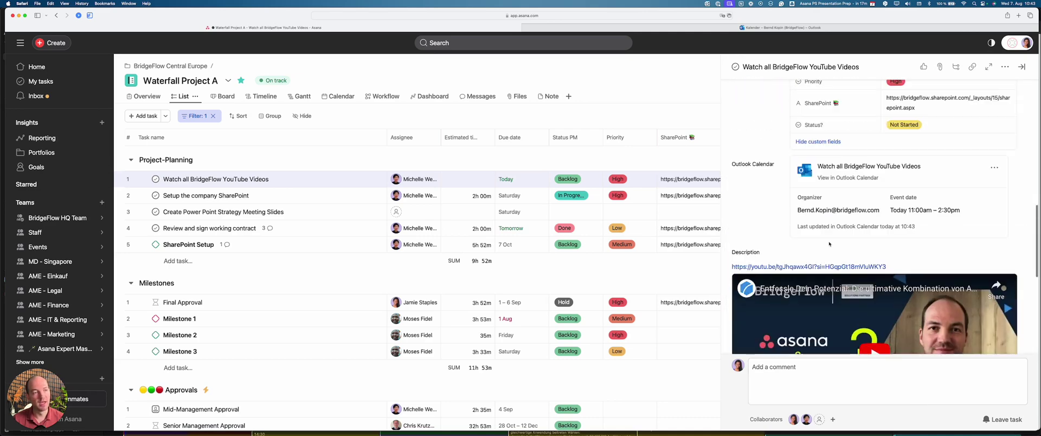
Open the linked event in Outlook from the task, check its details and Asana link, and close it.
{"action": "left_click", "coordinate": [820, 171]}
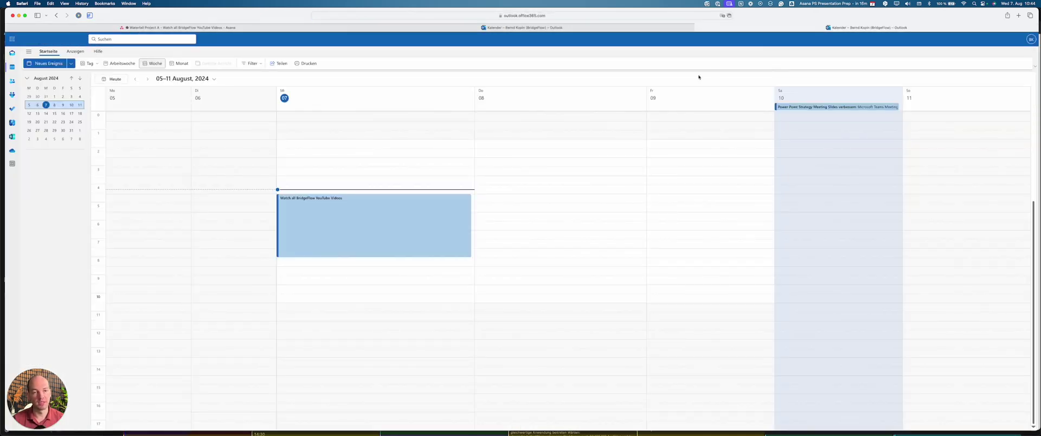
{"action": "left_click", "coordinate": [331, 213]}
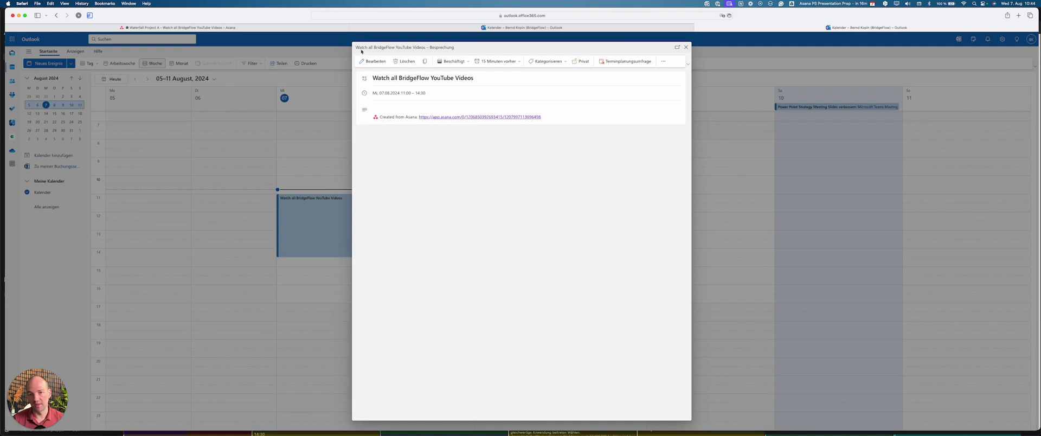
{"action": "left_click", "coordinate": [686, 47]}
Move the "Watch all BridgeFlow YouTube Videos" event to 13:00–16:30 and return it to 11:00–14:30.
{"action": "left_click_drag", "start_coordinate": [409, 213], "coordinate": [402, 251]}
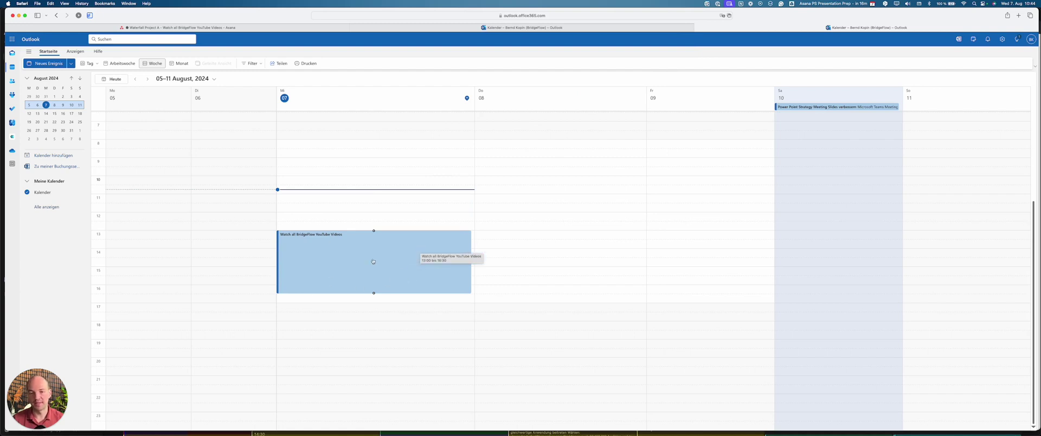
{"action": "left_click_drag", "start_coordinate": [384, 261], "coordinate": [384, 227]}
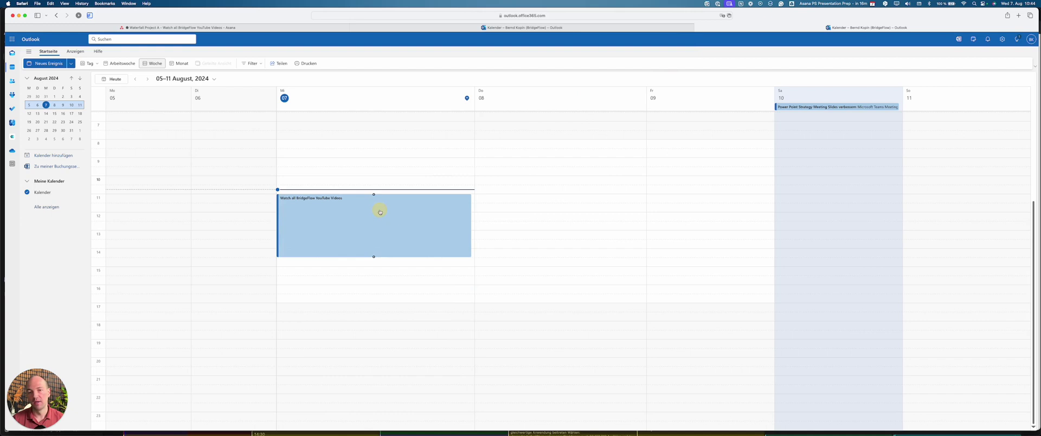
{"action": "left_click", "coordinate": [380, 212]}
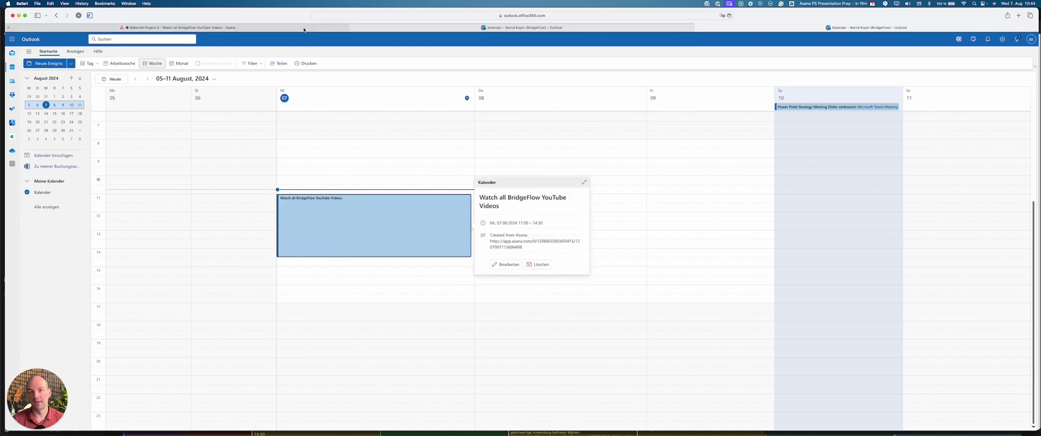
Switch to Asana and start a new Outlook Calendar event from the "Setup the company SharePoint" task.
{"action": "left_click", "coordinate": [179, 27]}
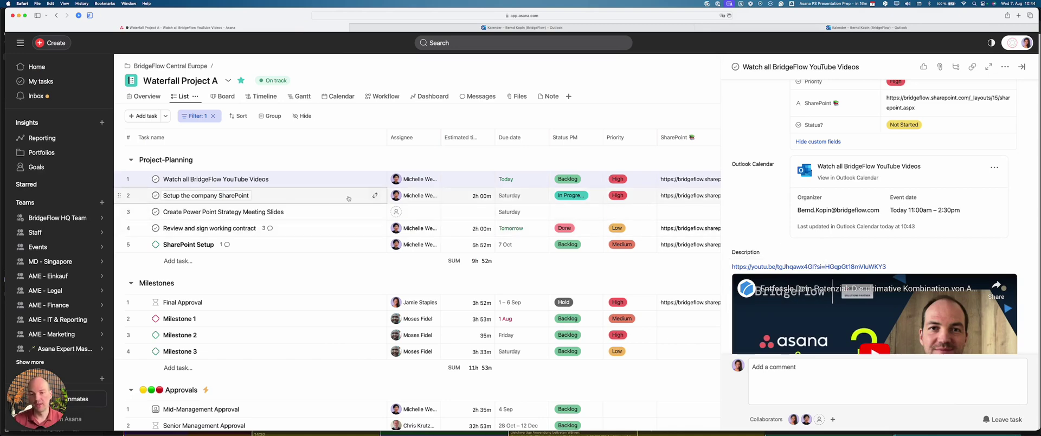
{"action": "left_click", "coordinate": [285, 199]}
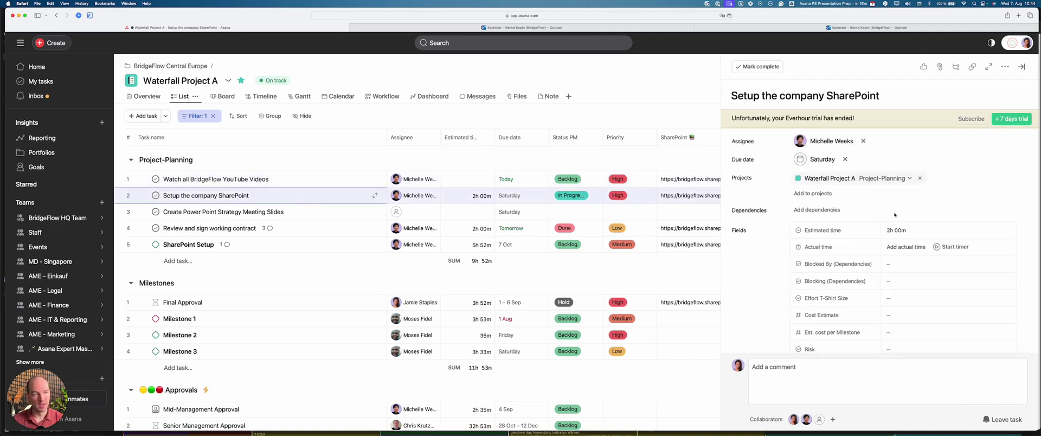
{"action": "scroll", "coordinate": [894, 217], "scroll_direction": "down", "scroll_amount": 10}
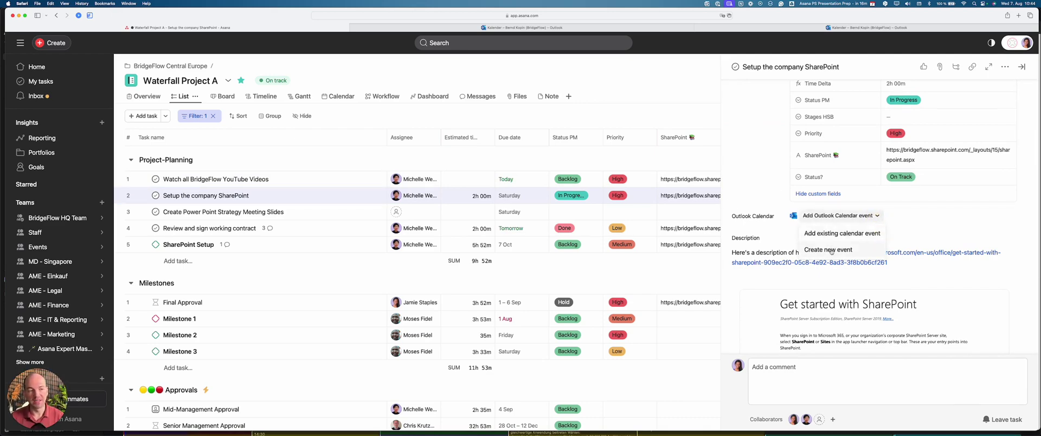
{"action": "left_click", "coordinate": [831, 251]}
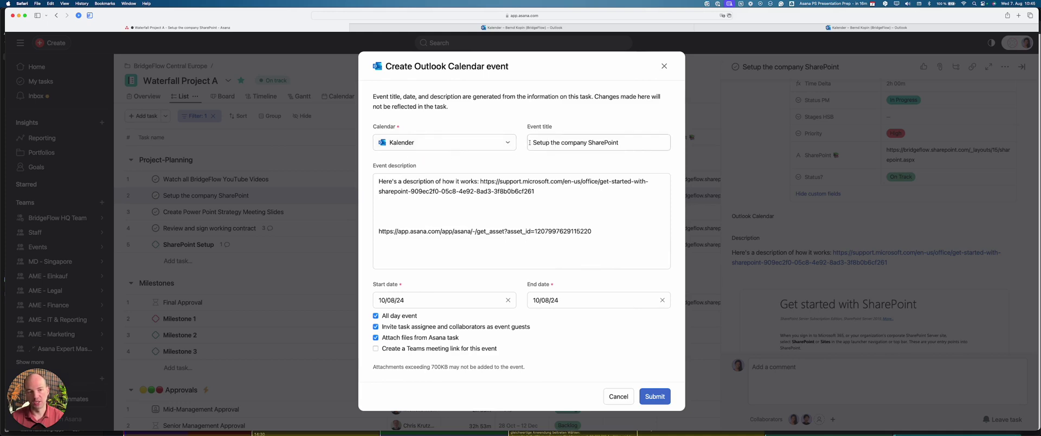
Keep the title "Setup the company SharePoint" and insert the line "Add more info" below the support link in the event description.
{"action": "left_click_drag", "start_coordinate": [529, 142], "coordinate": [628, 142]}
{"action": "left_click", "coordinate": [626, 143]}
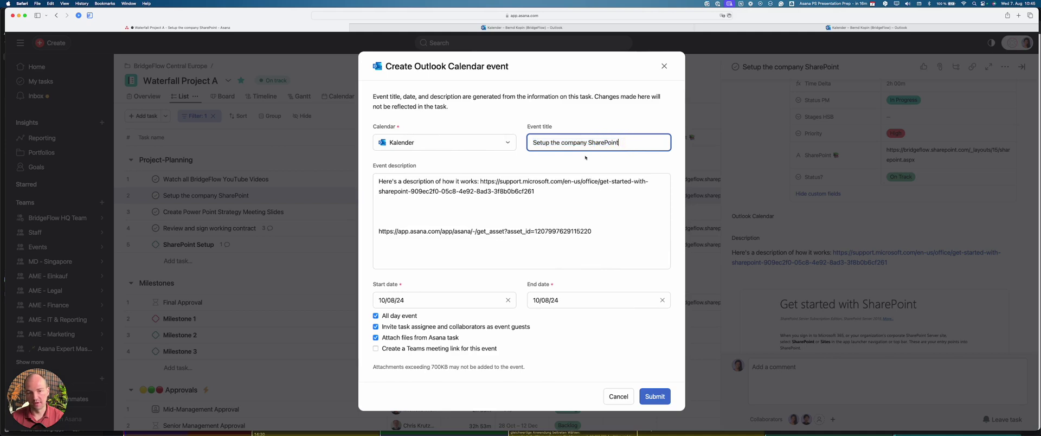
{"action": "left_click", "coordinate": [401, 200]}
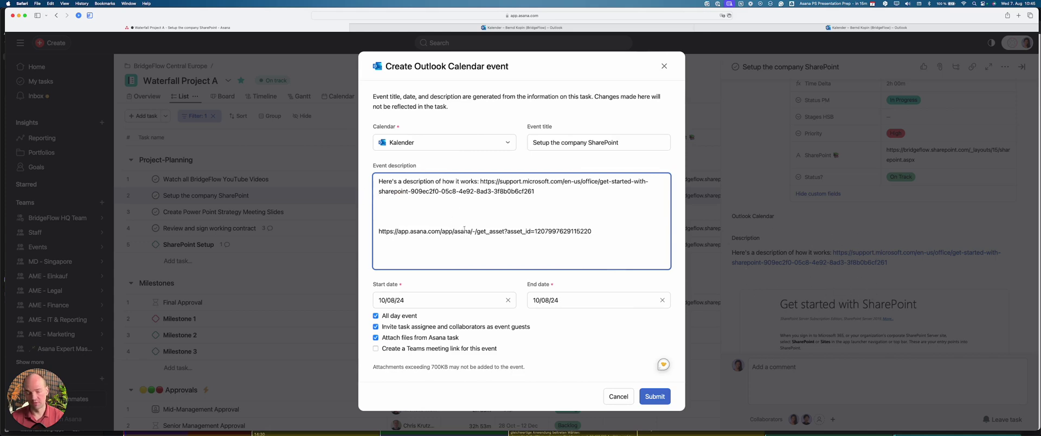
{"action": "key", "text": "Return"}
{"action": "type", "text": "Add"}
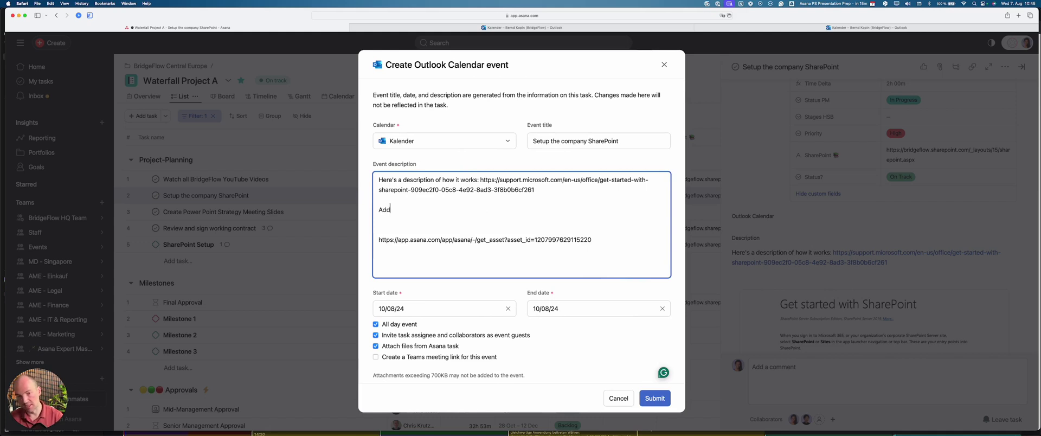
{"action": "type", "text": " more info"}
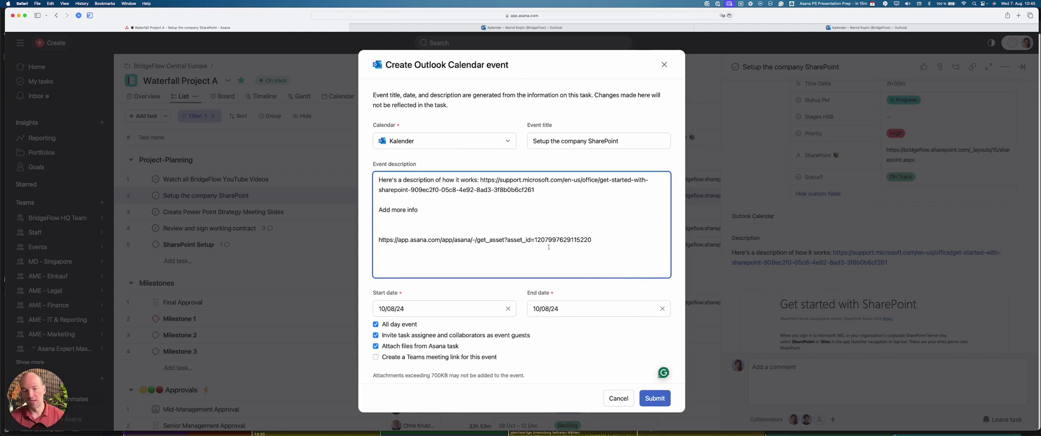
{"action": "scroll", "coordinate": [548, 247], "scroll_direction": "down", "scroll_amount": 1}
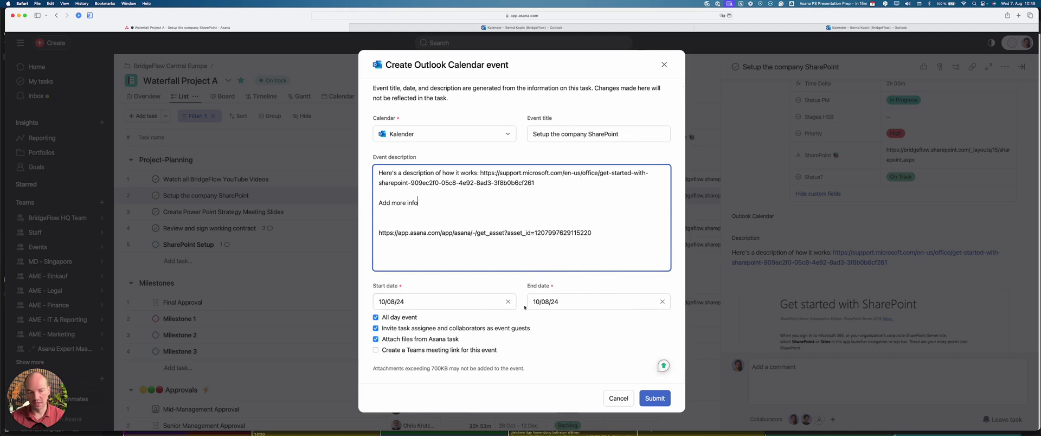
Turn off the all-day option for the new event and set its duration to 2 hours.
{"action": "left_click", "coordinate": [376, 318]}
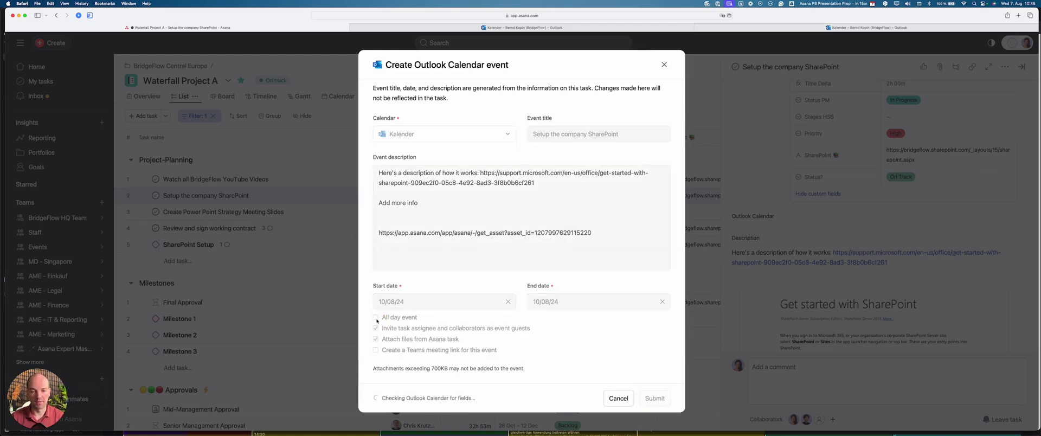
{"action": "scroll", "coordinate": [486, 307], "scroll_direction": "down", "scroll_amount": 2}
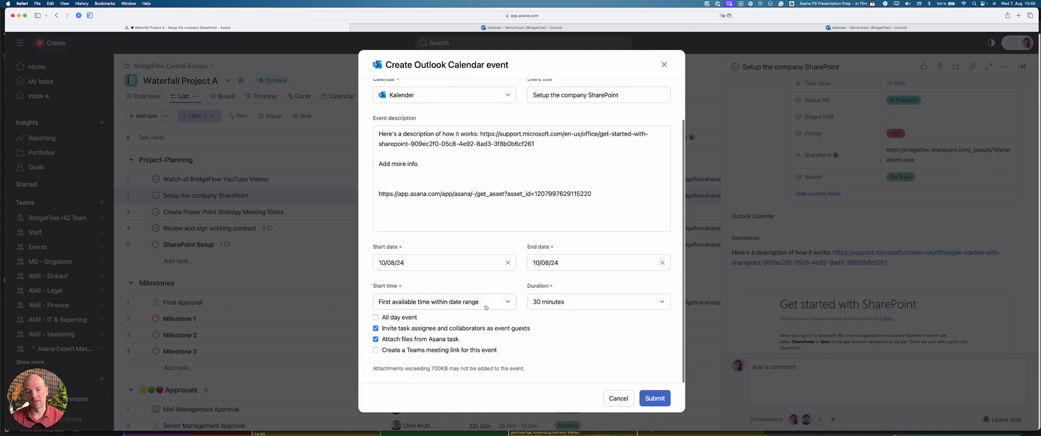
{"action": "left_click", "coordinate": [545, 305]}
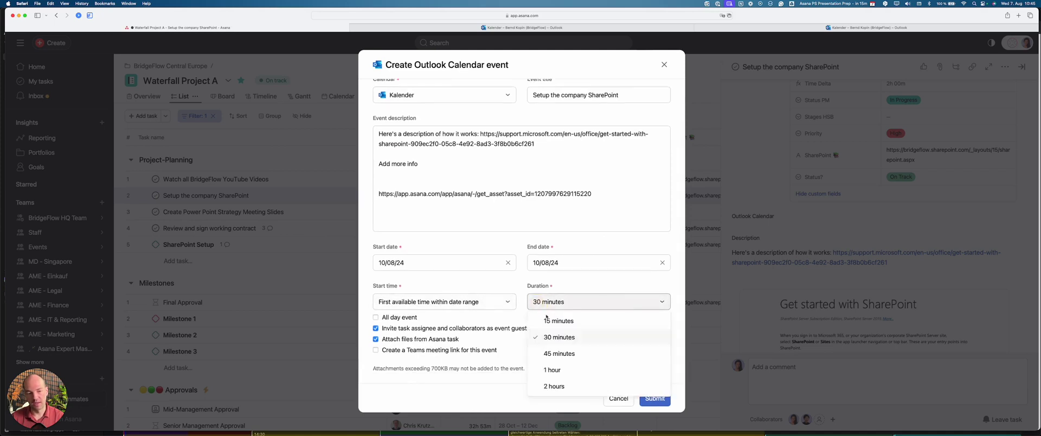
{"action": "left_click", "coordinate": [554, 386]}
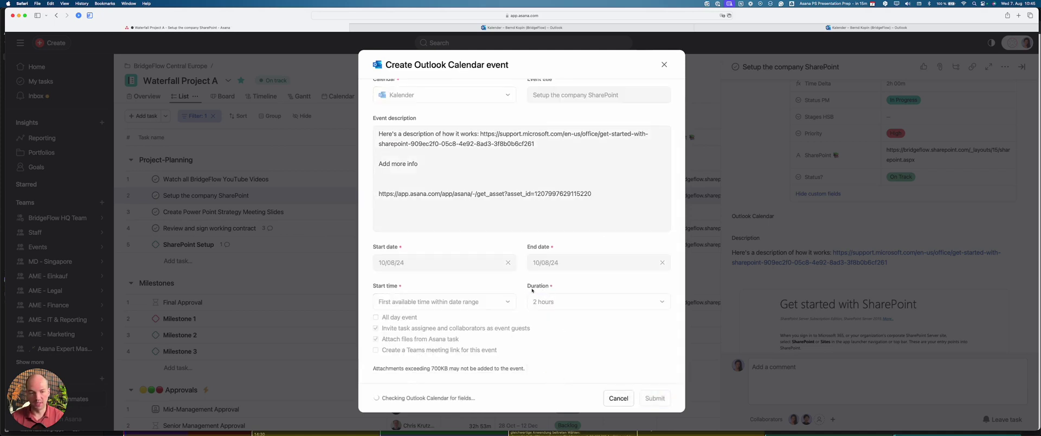
Keep the start time at the first available time within the date range, include a Teams meeting link and submit the event.
{"action": "left_click", "coordinate": [464, 304]}
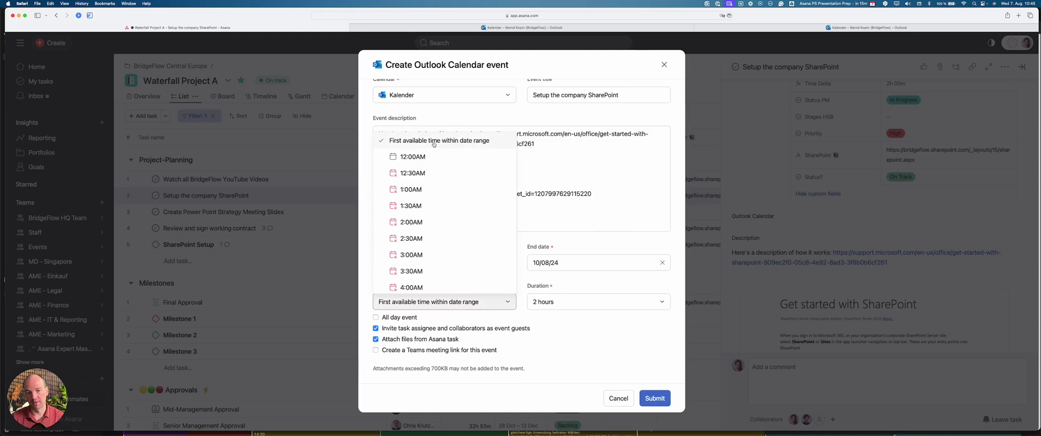
{"action": "scroll", "coordinate": [434, 217], "scroll_direction": "down", "scroll_amount": 5}
{"action": "scroll", "coordinate": [431, 228], "scroll_direction": "up", "scroll_amount": 5}
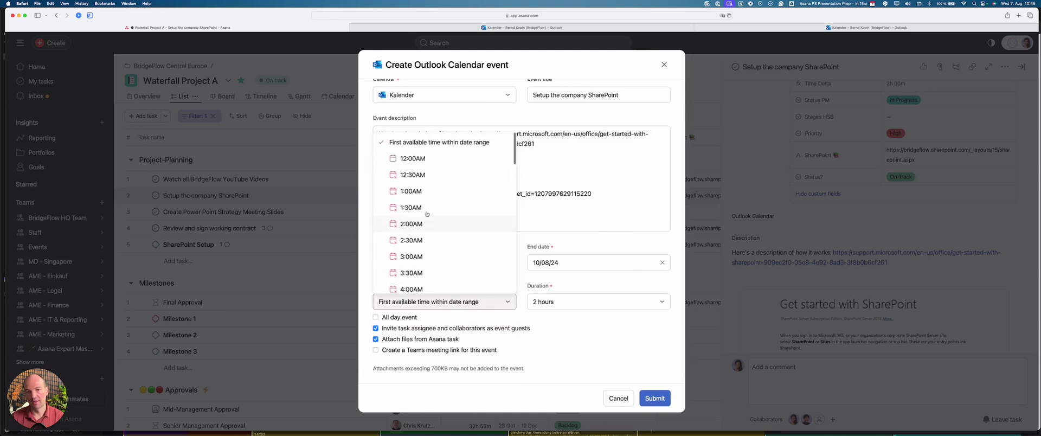
{"action": "left_click", "coordinate": [540, 323]}
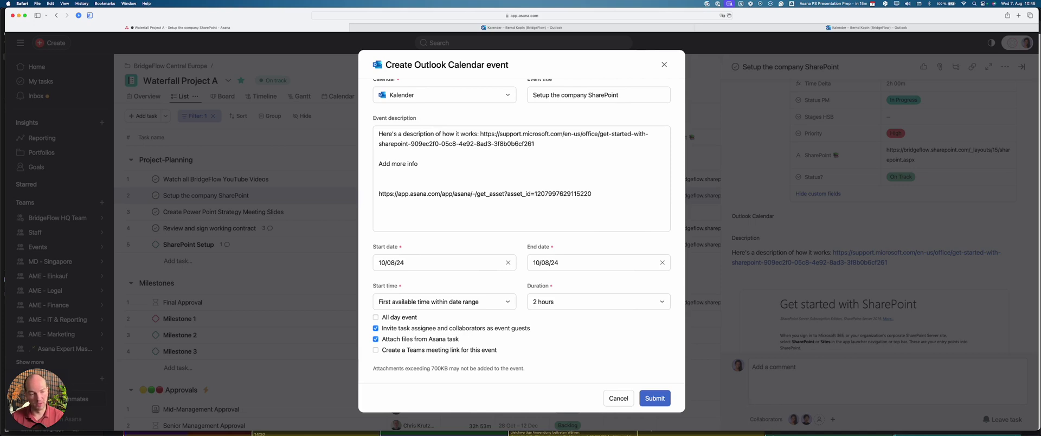
{"action": "left_click", "coordinate": [399, 350]}
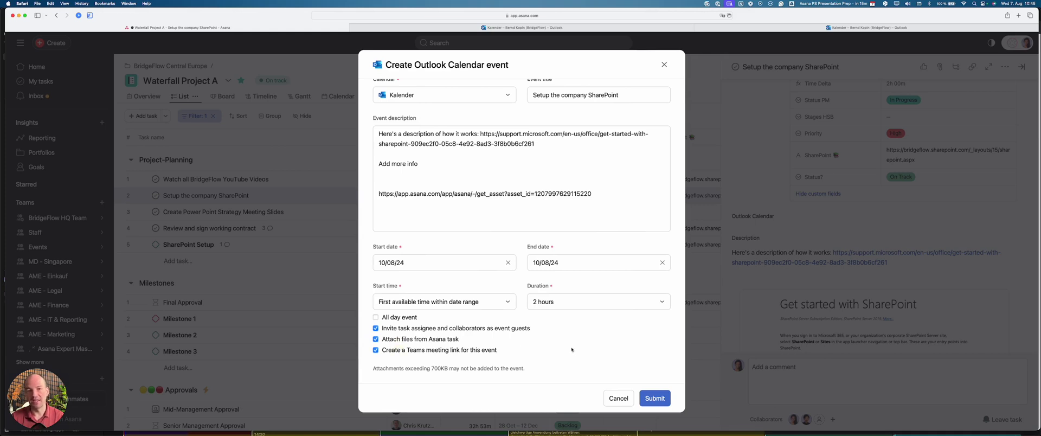
{"action": "left_click", "coordinate": [655, 396]}
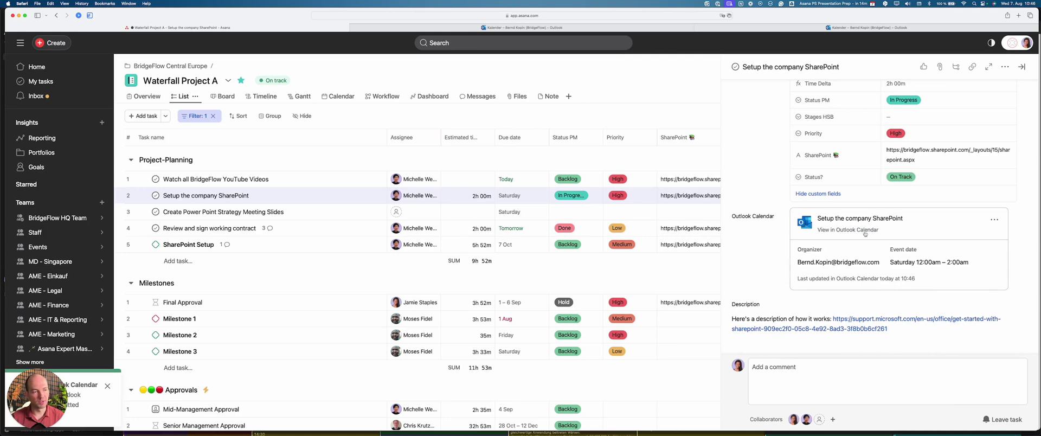
Open the new event in Outlook from the task and start editing it, allowing the location request.
{"action": "left_click", "coordinate": [840, 222]}
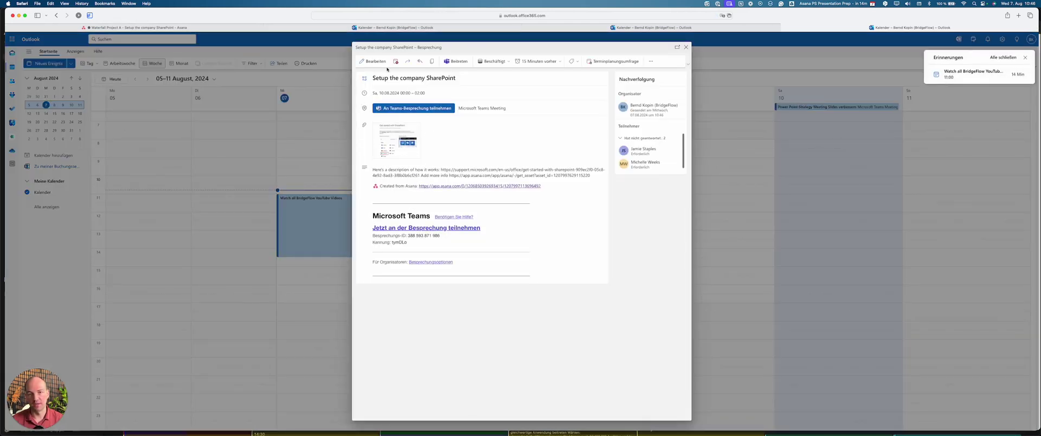
{"action": "left_click", "coordinate": [374, 62]}
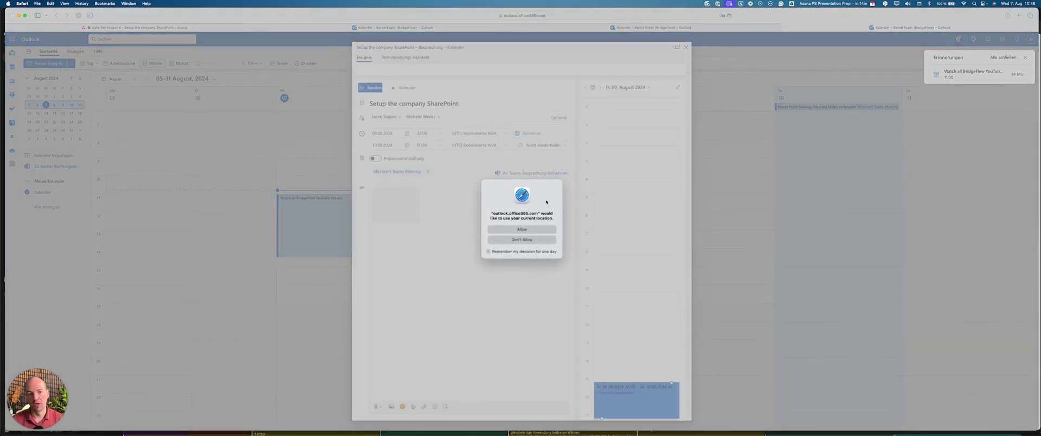
{"action": "left_click", "coordinate": [549, 229]}
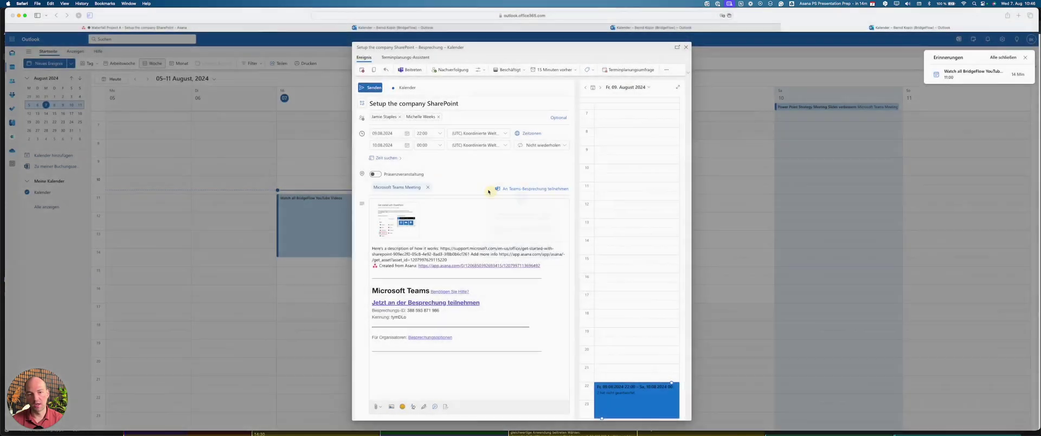
Set the start time of the "Setup the company SharePoint" meeting to 15:00 and send the update.
{"action": "left_click", "coordinate": [434, 135]}
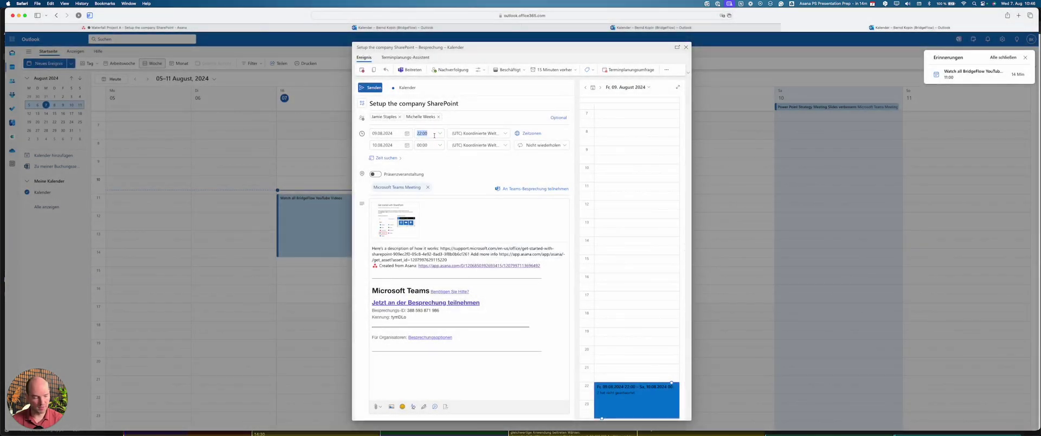
{"action": "type", "text": "15:00"}
{"action": "key", "text": "Return"}
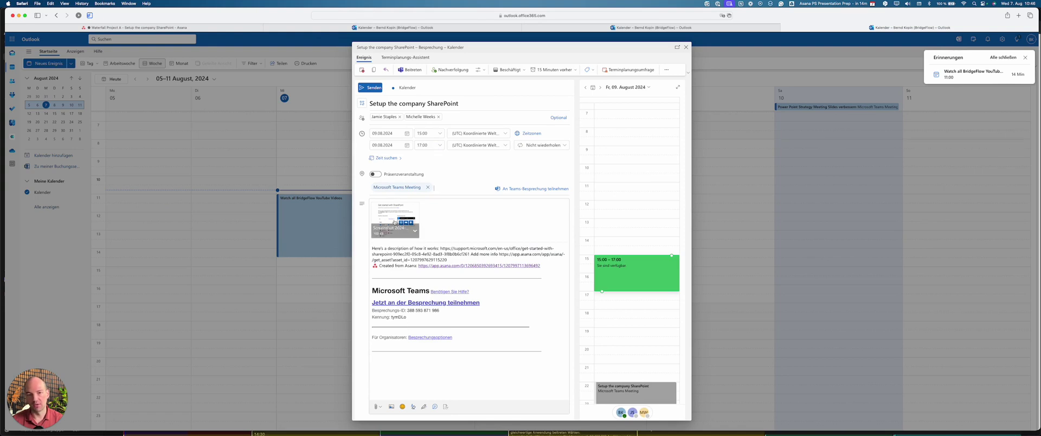
{"action": "left_click", "coordinate": [373, 88]}
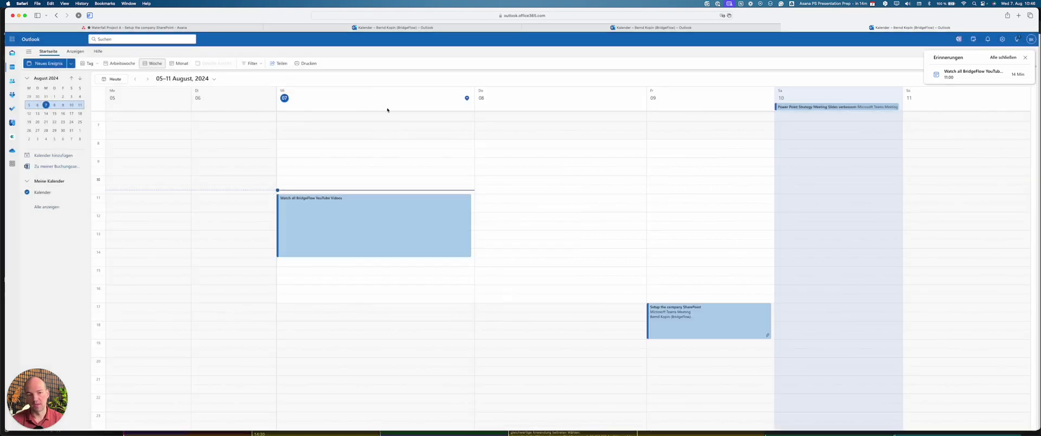
Check the rescheduled event's details and description in the calendar, and return to Asana to close the task details.
{"action": "left_click", "coordinate": [687, 330]}
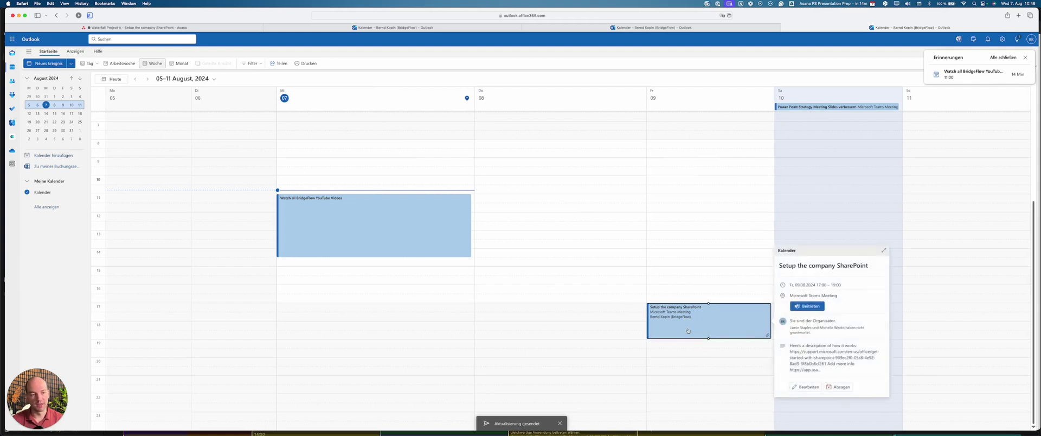
{"action": "left_click_drag", "start_coordinate": [826, 371], "coordinate": [789, 344]}
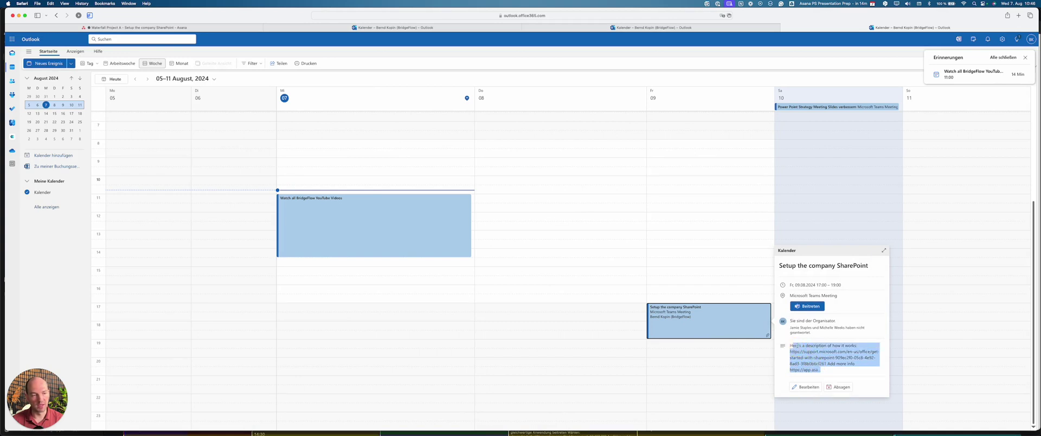
{"action": "left_click", "coordinate": [206, 29]}
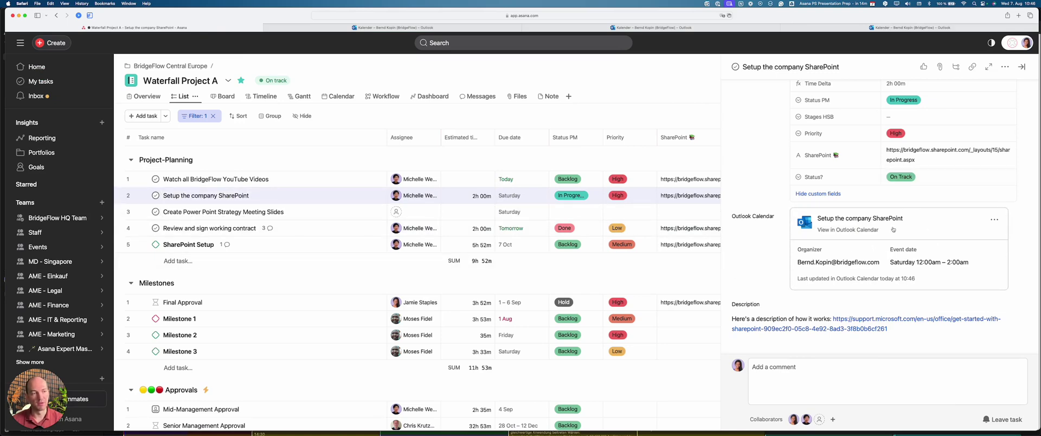
{"action": "left_click", "coordinate": [1021, 67]}
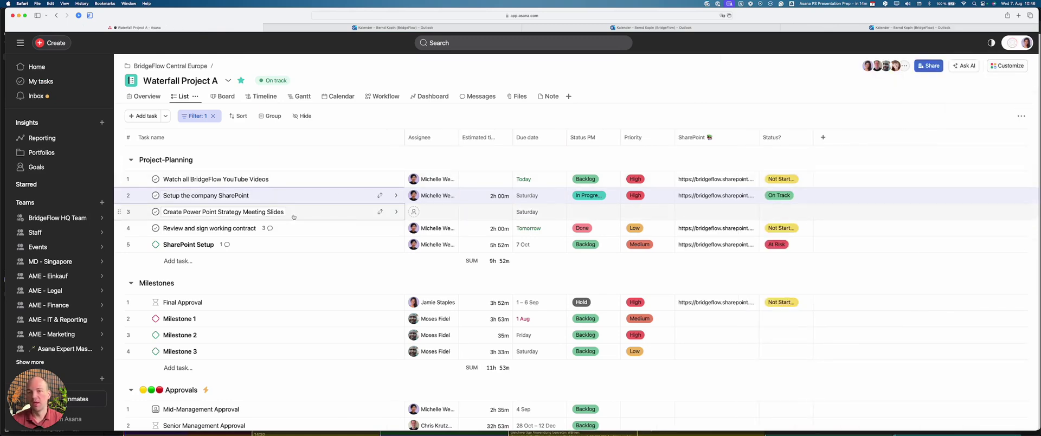
Search the apps available for Waterfall Project A for "out", view the Outlook Calendar app's information and close it.
{"action": "left_click_drag", "start_coordinate": [145, 80], "coordinate": [218, 80]}
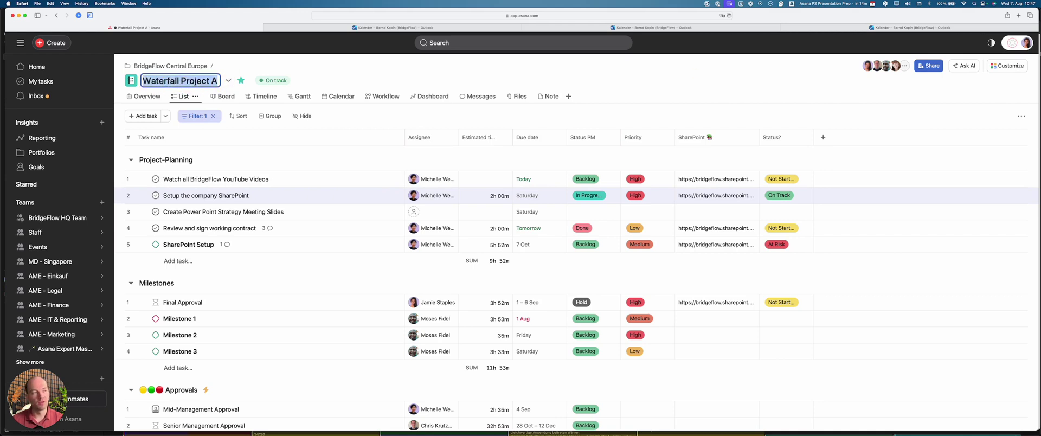
{"action": "left_click", "coordinate": [1003, 67]}
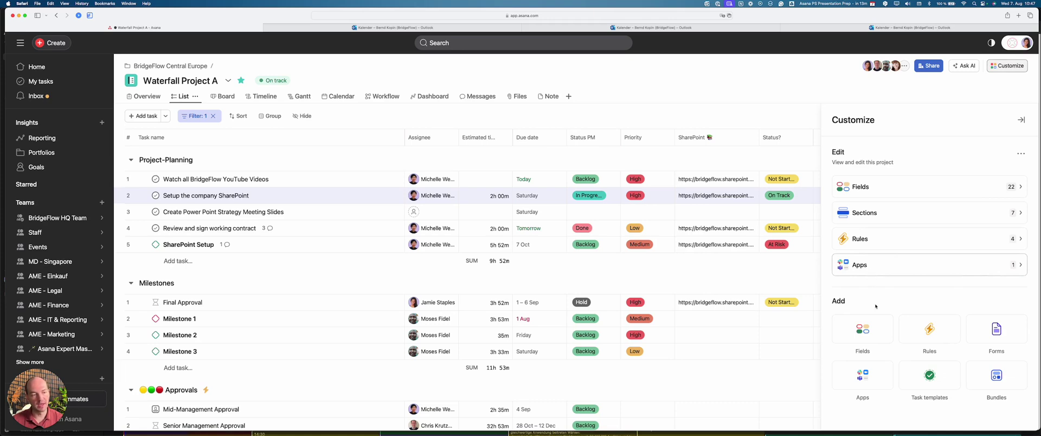
{"action": "left_click", "coordinate": [862, 375]}
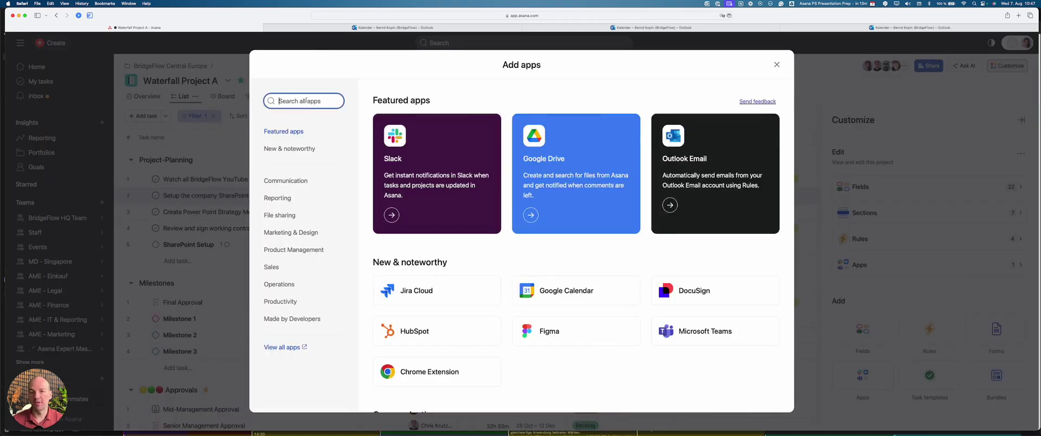
{"action": "type", "text": "ou"}
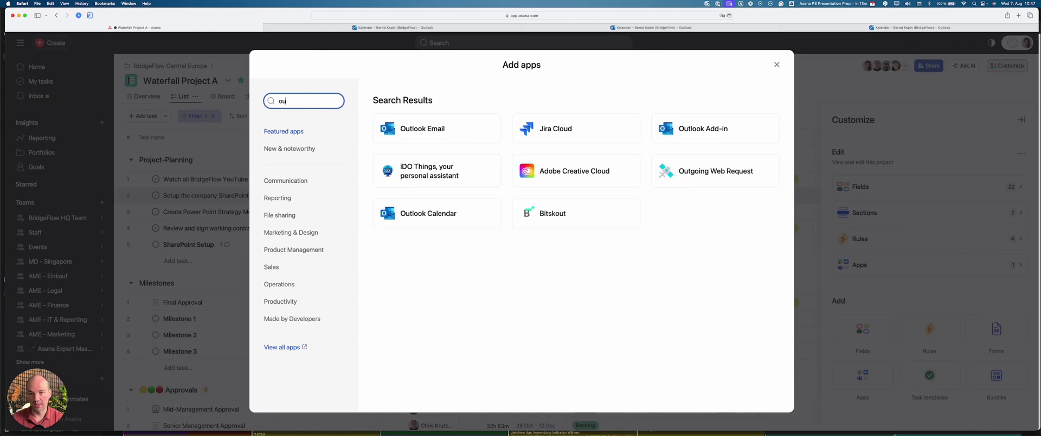
{"action": "type", "text": "t"}
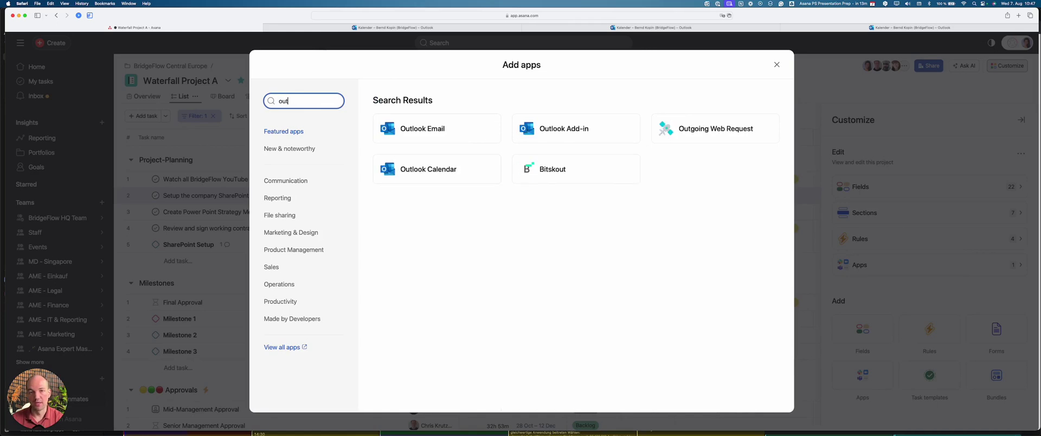
{"action": "left_click", "coordinate": [452, 174]}
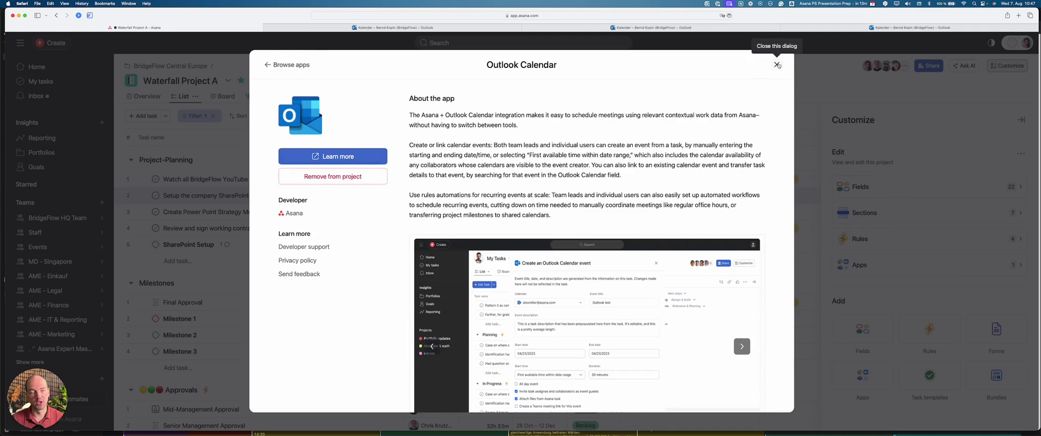
{"action": "left_click", "coordinate": [777, 64]}
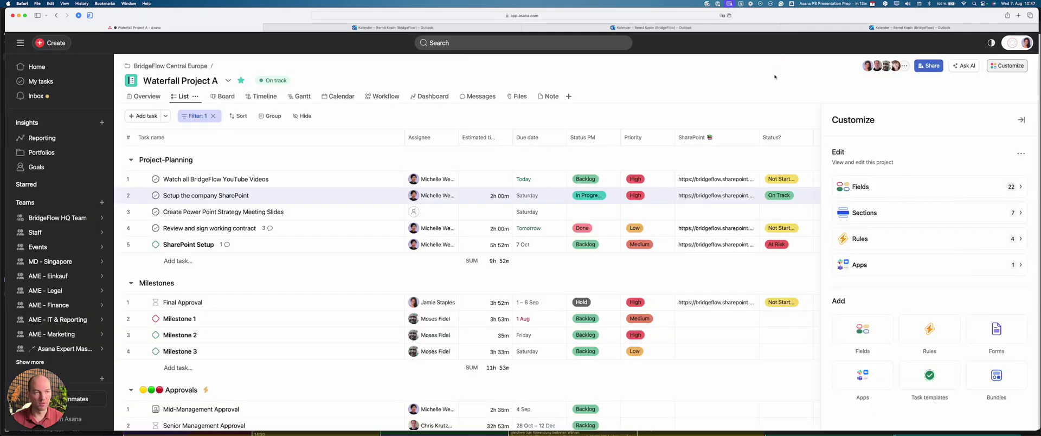
Review the apps already added to the project and close the project customization.
{"action": "left_click", "coordinate": [904, 264]}
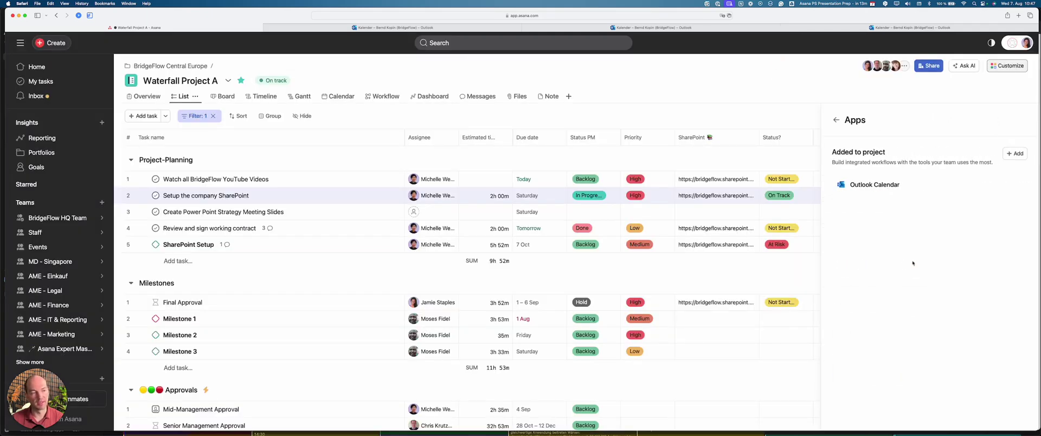
{"action": "left_click", "coordinate": [836, 120]}
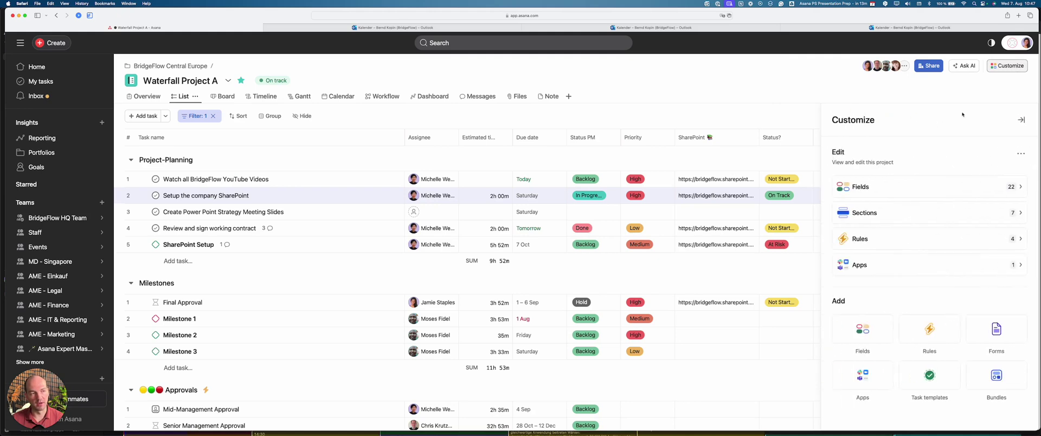
{"action": "left_click", "coordinate": [1021, 120]}
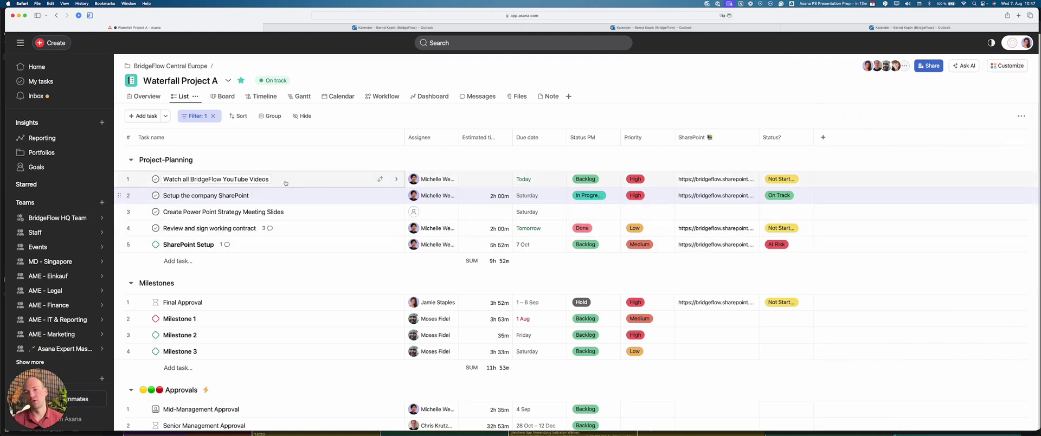
Reopen the "Setup the company SharePoint" task, check the date and time of its linked Outlook event, and close the task.
{"action": "left_click", "coordinate": [336, 195]}
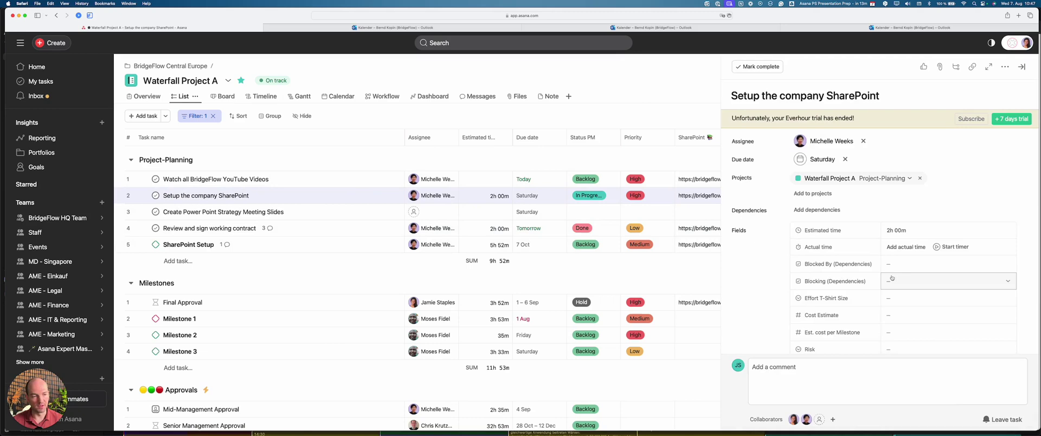
{"action": "scroll", "coordinate": [782, 161], "scroll_direction": "down", "scroll_amount": 10}
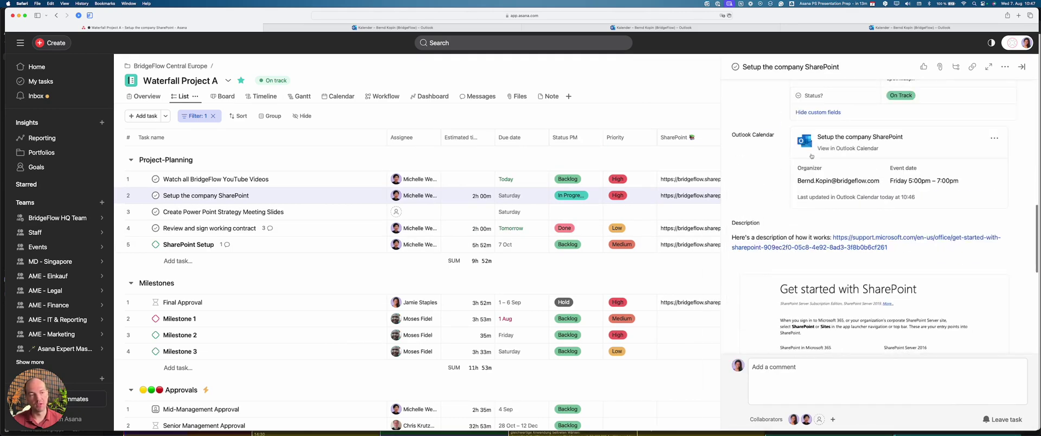
{"action": "left_click", "coordinate": [1021, 67]}
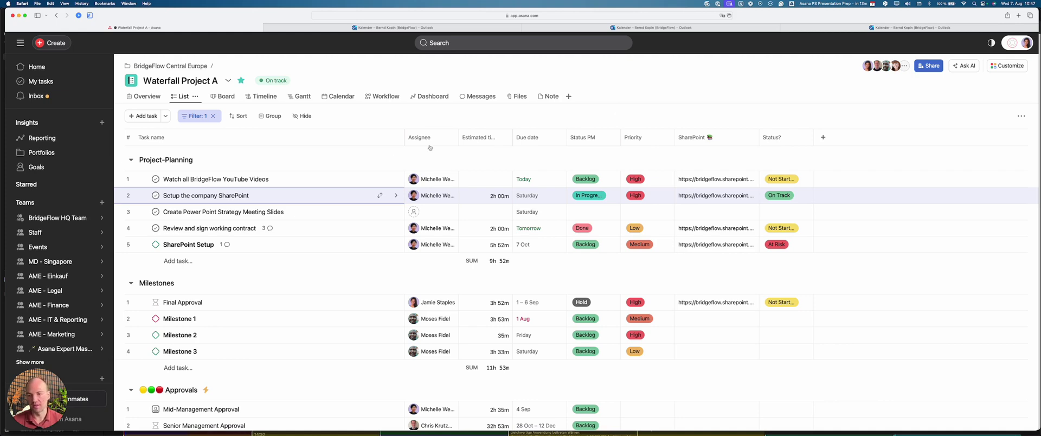
{"action": "scroll", "coordinate": [324, 208], "scroll_direction": "down", "scroll_amount": 1}
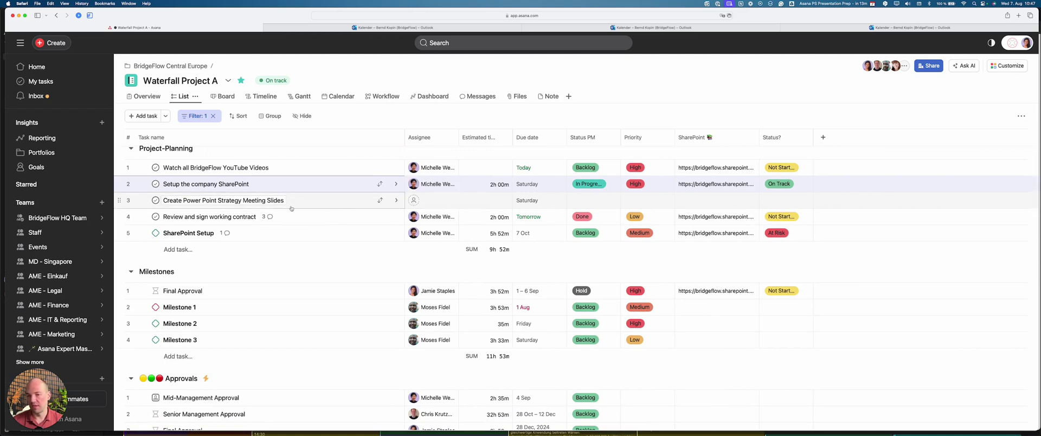
{"action": "scroll", "coordinate": [276, 206], "scroll_direction": "down", "scroll_amount": 2}
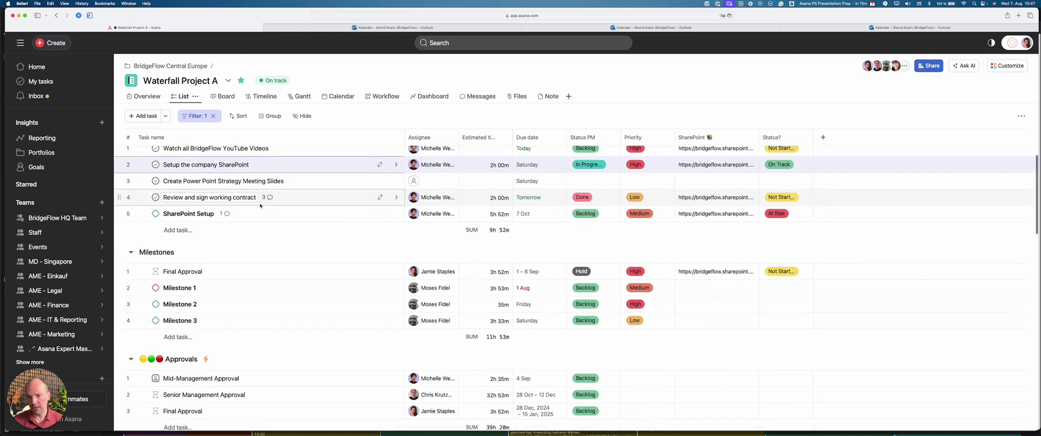
{"action": "scroll", "coordinate": [229, 188], "scroll_direction": "down", "scroll_amount": 1}
{"action": "scroll", "coordinate": [191, 183], "scroll_direction": "up", "scroll_amount": 1}
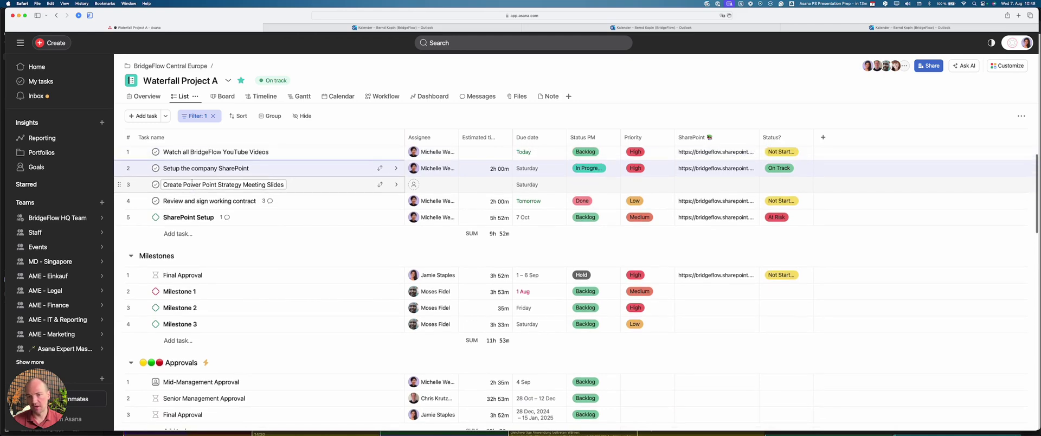
Move the "Create Power Point Strategy Meeting Slides" task from Project-Planning to the Approvals section.
{"action": "left_click", "coordinate": [181, 185]}
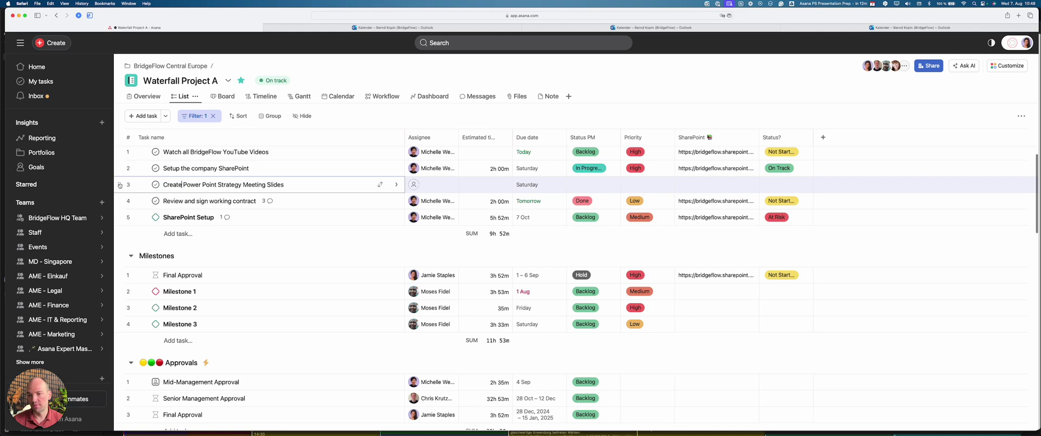
{"action": "left_click_drag", "start_coordinate": [120, 185], "coordinate": [196, 366]}
{"action": "scroll", "coordinate": [281, 338], "scroll_direction": "down", "scroll_amount": 1}
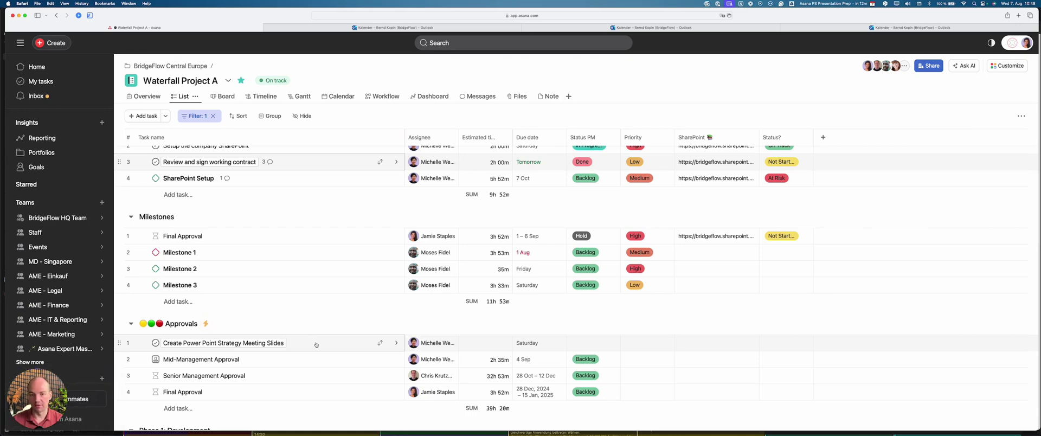
Open the moved task, check its linked Outlook Calendar event and view that event in Outlook.
{"action": "left_click", "coordinate": [316, 345]}
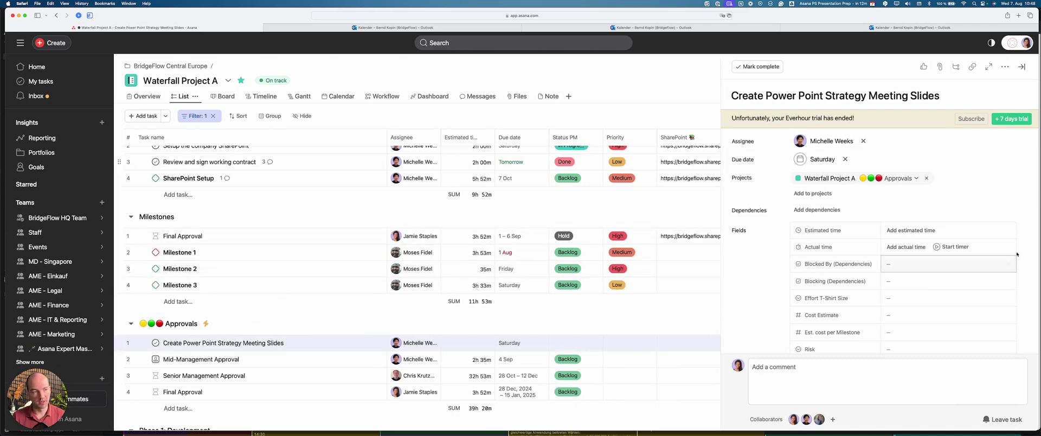
{"action": "scroll", "coordinate": [892, 252], "scroll_direction": "down", "scroll_amount": 1}
{"action": "scroll", "coordinate": [891, 252], "scroll_direction": "down", "scroll_amount": 10}
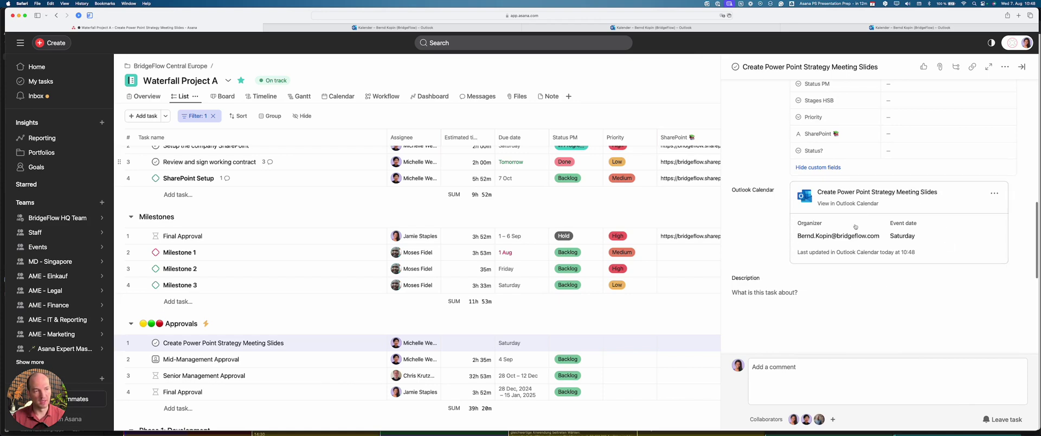
{"action": "left_click", "coordinate": [836, 197]}
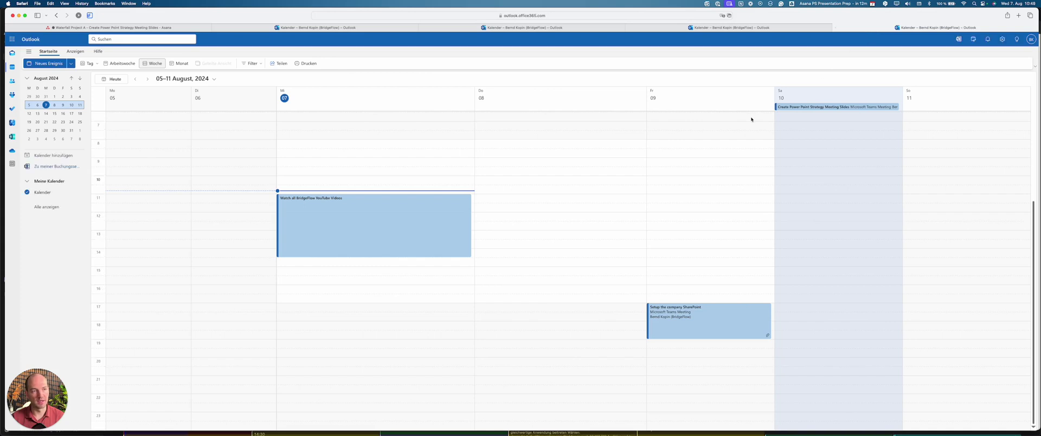
Change the all-day "Create Power Point Strategy Meeting Slides" event to a timed meeting from 14:00 to 15:00 and send the update.
{"action": "double_click", "coordinate": [803, 107]}
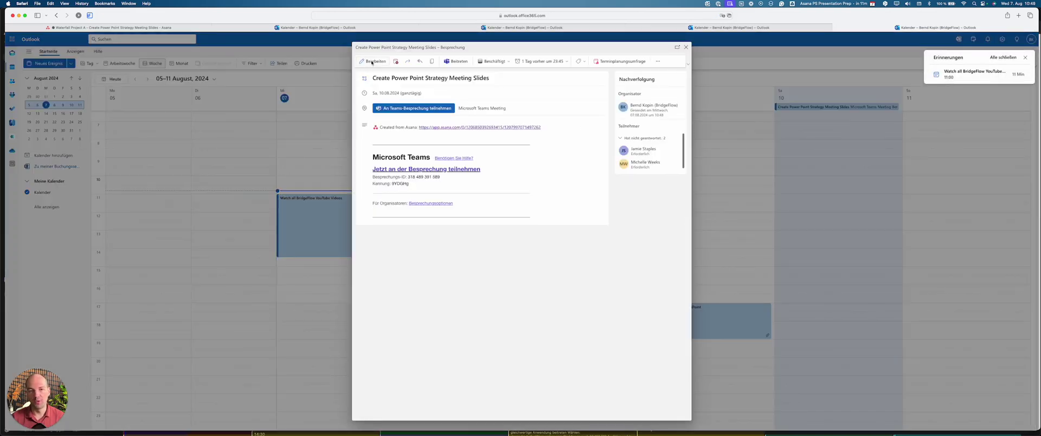
{"action": "left_click", "coordinate": [372, 61]}
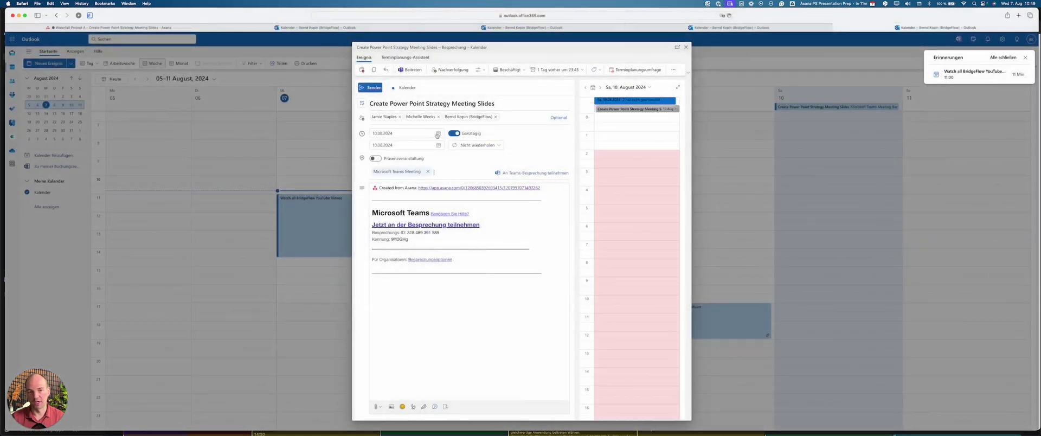
{"action": "left_click", "coordinate": [453, 134]}
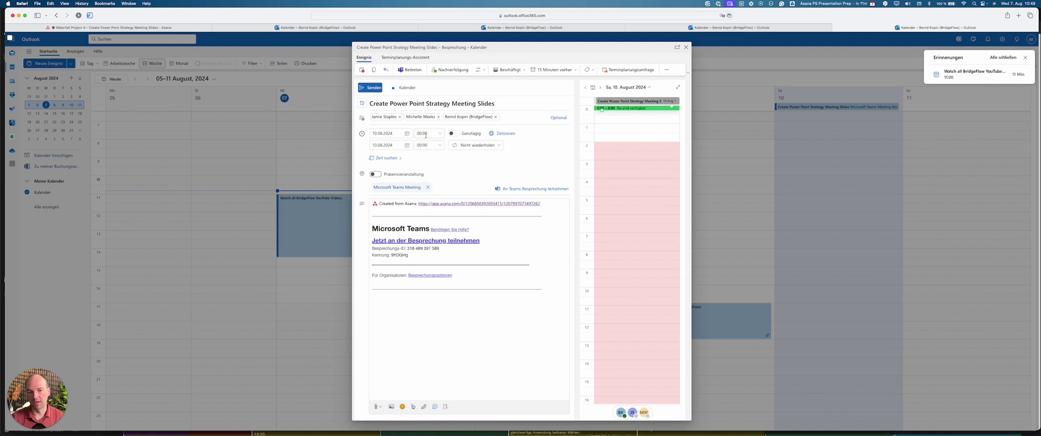
{"action": "left_click", "coordinate": [426, 134]}
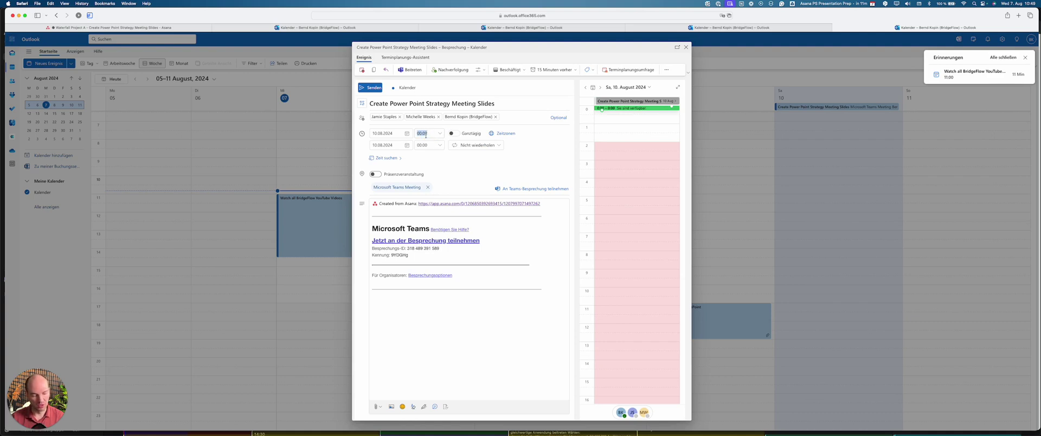
{"action": "type", "text": "14"}
{"action": "left_click", "coordinate": [426, 145]}
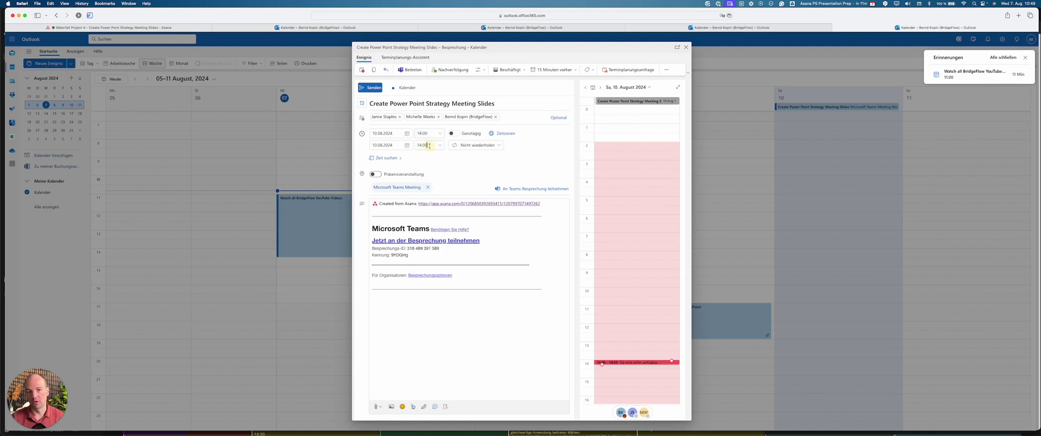
{"action": "type", "text": "15"}
{"action": "left_click", "coordinate": [435, 188]}
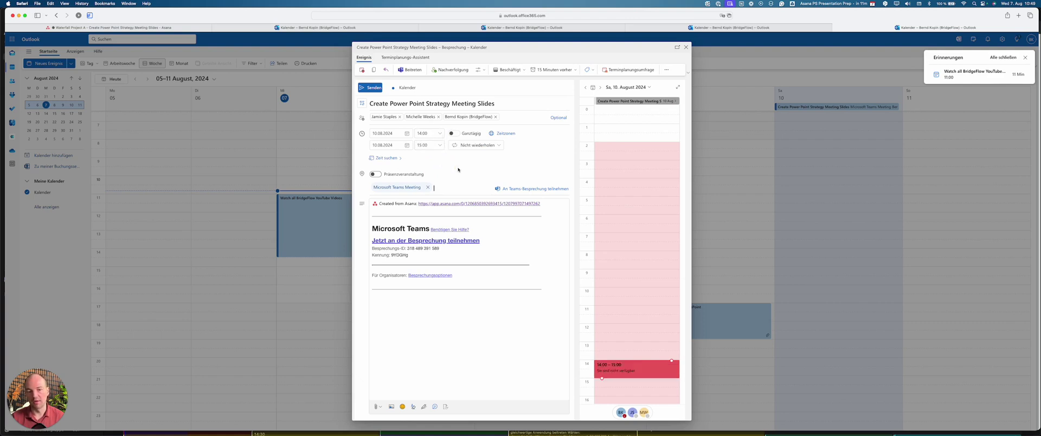
{"action": "left_click", "coordinate": [369, 86]}
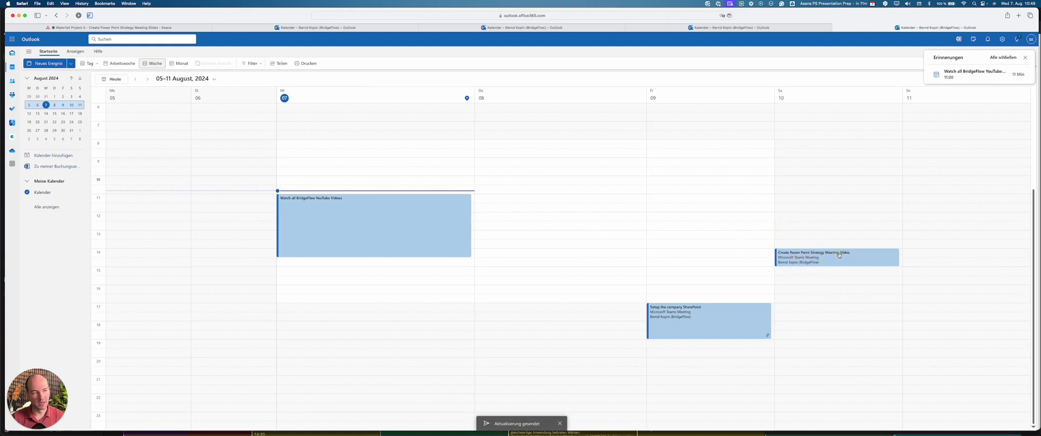
Reschedule the meeting slides event to Thursday 08.08.2024, 13:30 to 14:30, and send the update to the attendees.
{"action": "left_click_drag", "start_coordinate": [822, 252], "coordinate": [602, 246]}
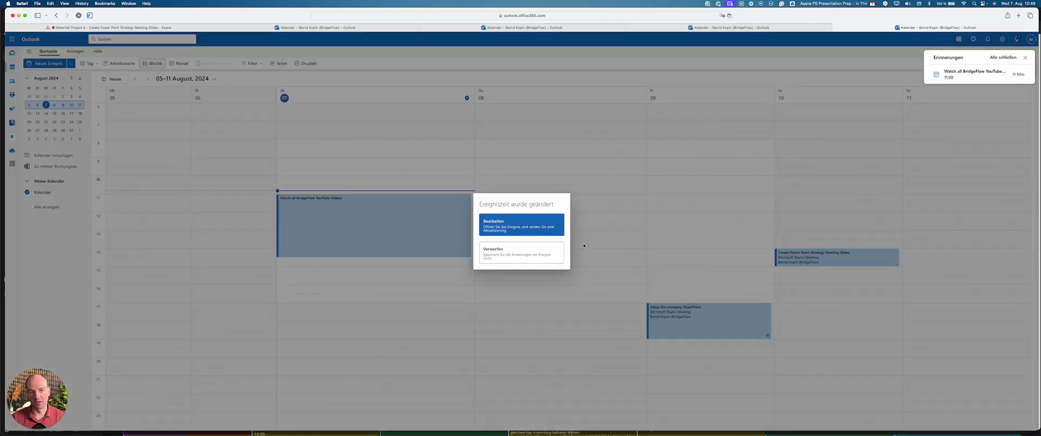
{"action": "left_click", "coordinate": [517, 229]}
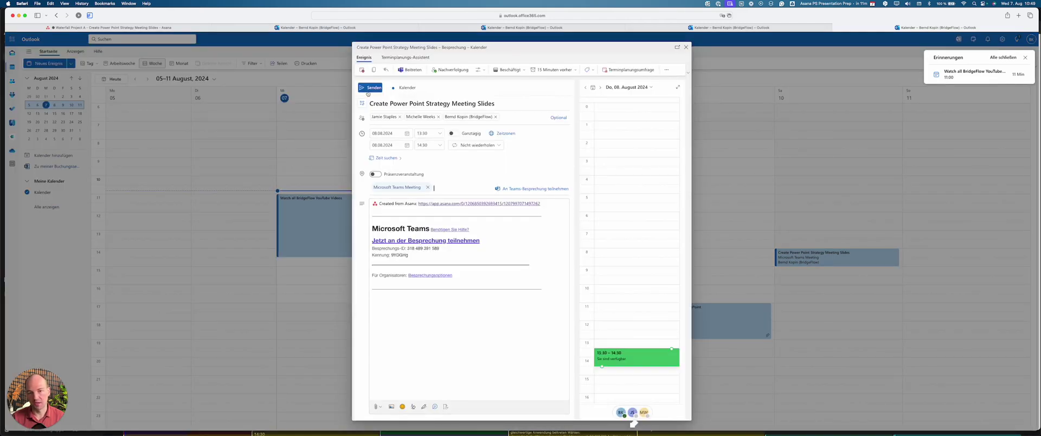
{"action": "left_click", "coordinate": [369, 88]}
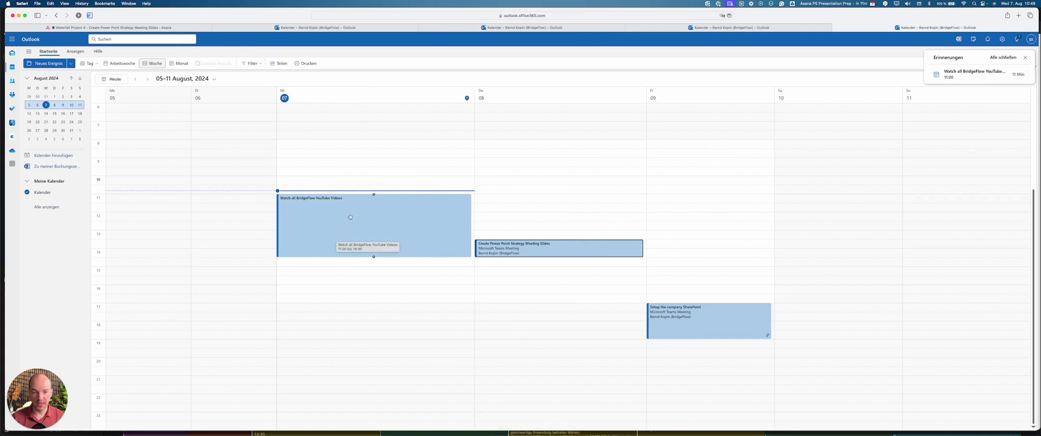
Return to Asana, view the "Setup the company SharePoint" task details and close them.
{"action": "left_click", "coordinate": [162, 28]}
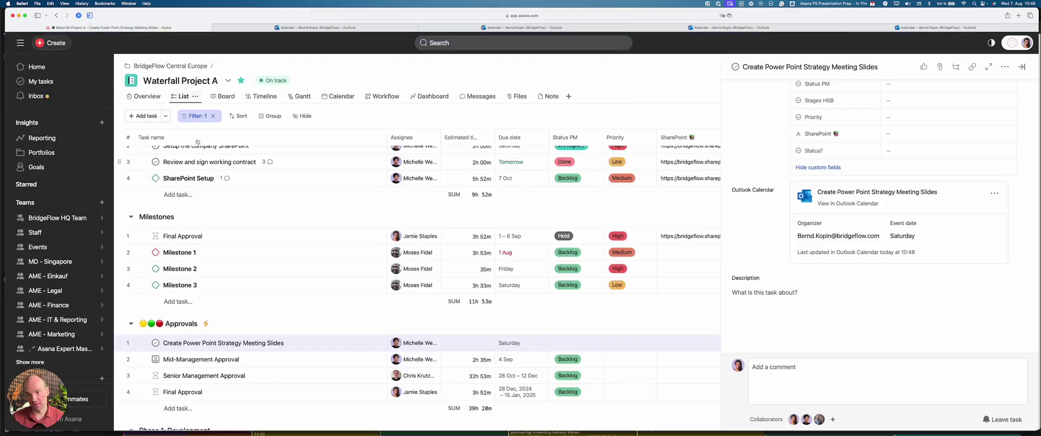
{"action": "scroll", "coordinate": [266, 197], "scroll_direction": "up", "scroll_amount": 2}
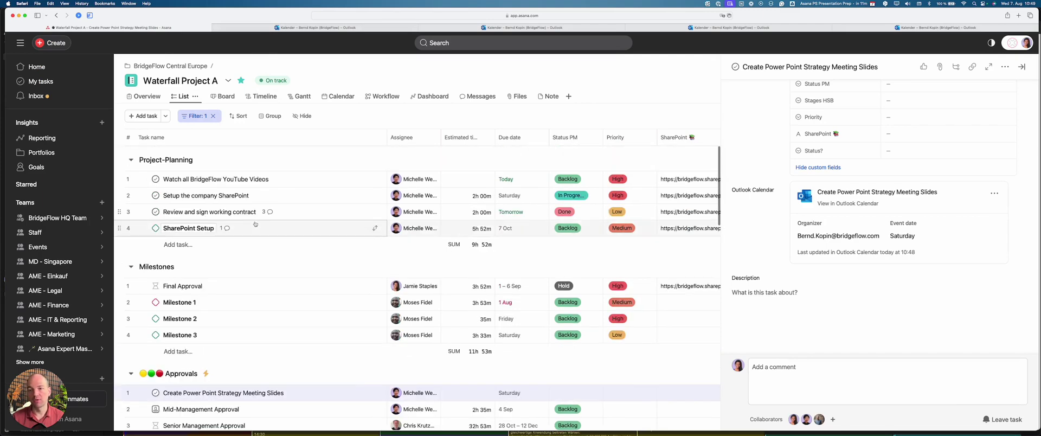
{"action": "left_click", "coordinate": [266, 197]}
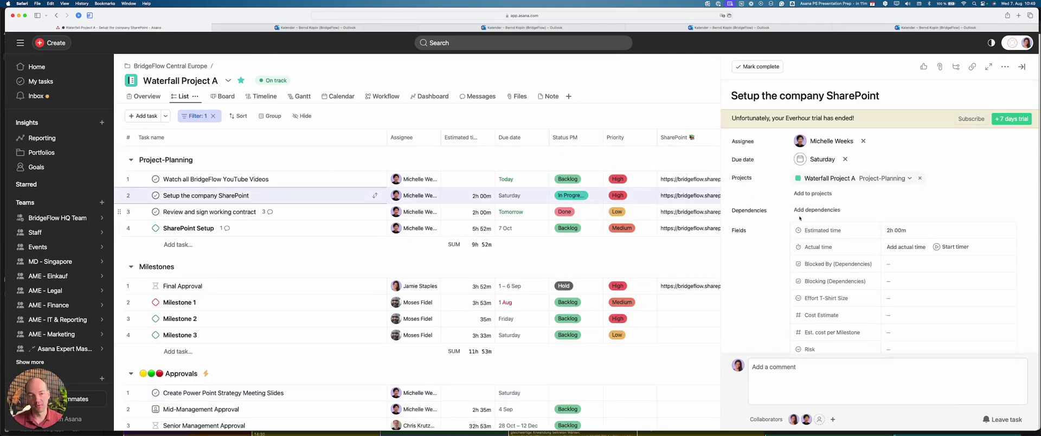
{"action": "left_click", "coordinate": [1022, 67]}
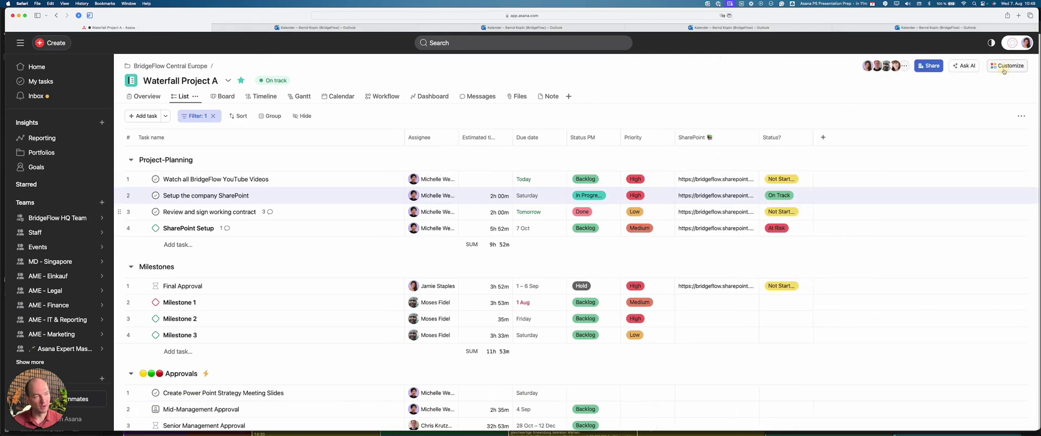
Start a custom project rule triggered when a task is moved to a section, on condition that the section is Approvals.
{"action": "left_click", "coordinate": [1004, 68]}
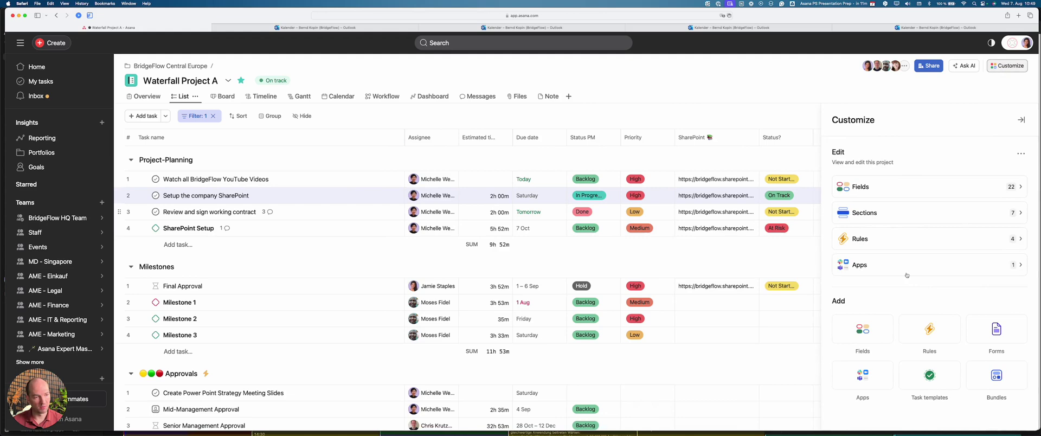
{"action": "left_click", "coordinate": [926, 325]}
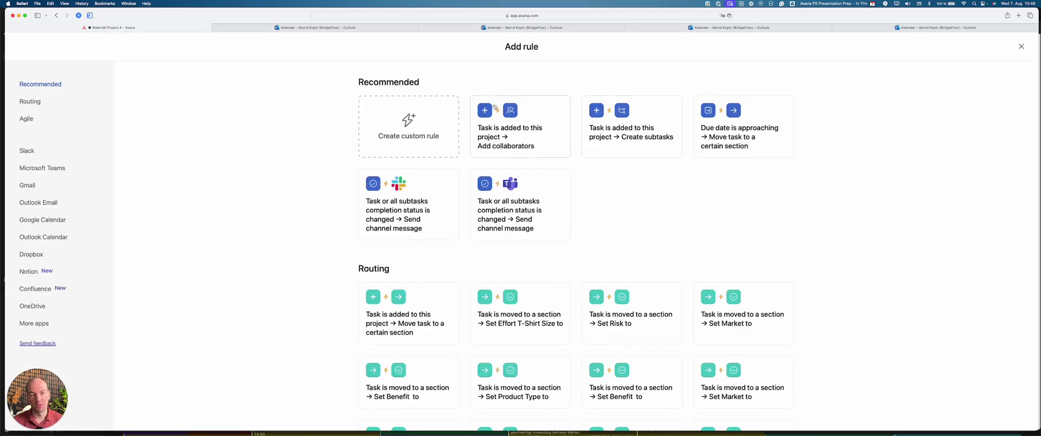
{"action": "left_click", "coordinate": [419, 115]}
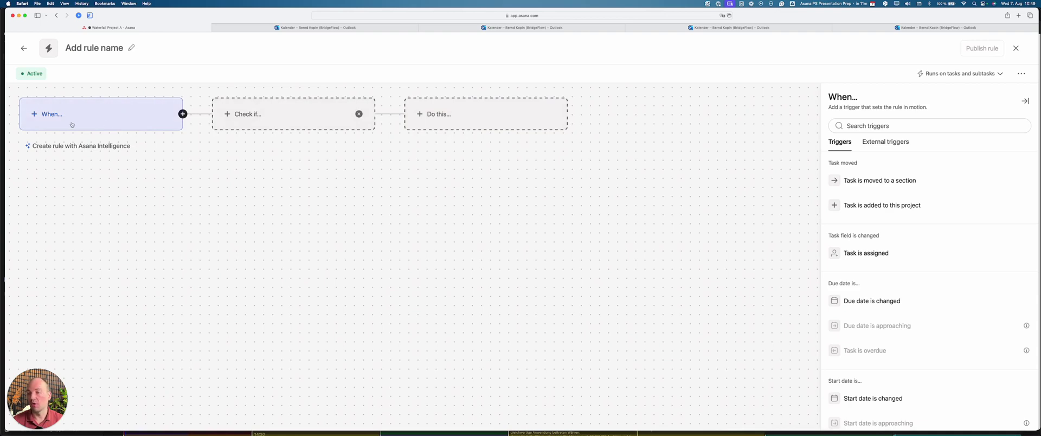
{"action": "left_click", "coordinate": [902, 180]}
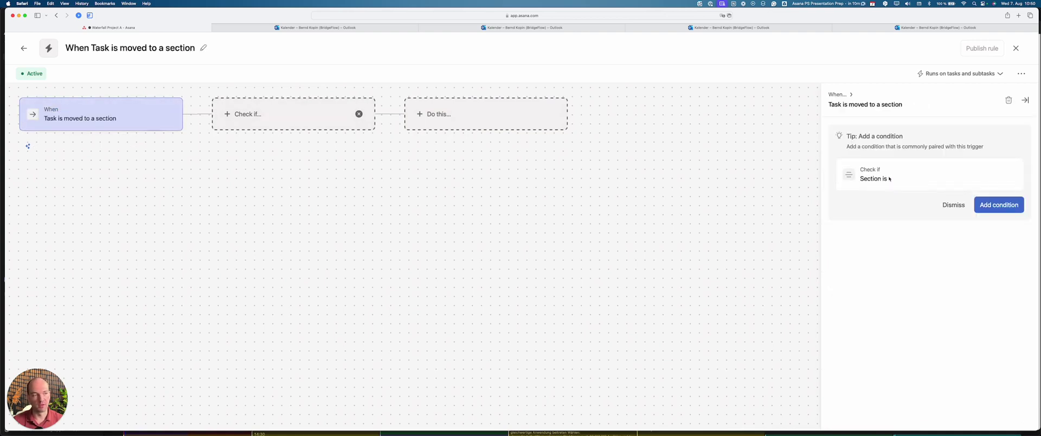
{"action": "left_click", "coordinate": [990, 205]}
{"action": "left_click", "coordinate": [922, 187]}
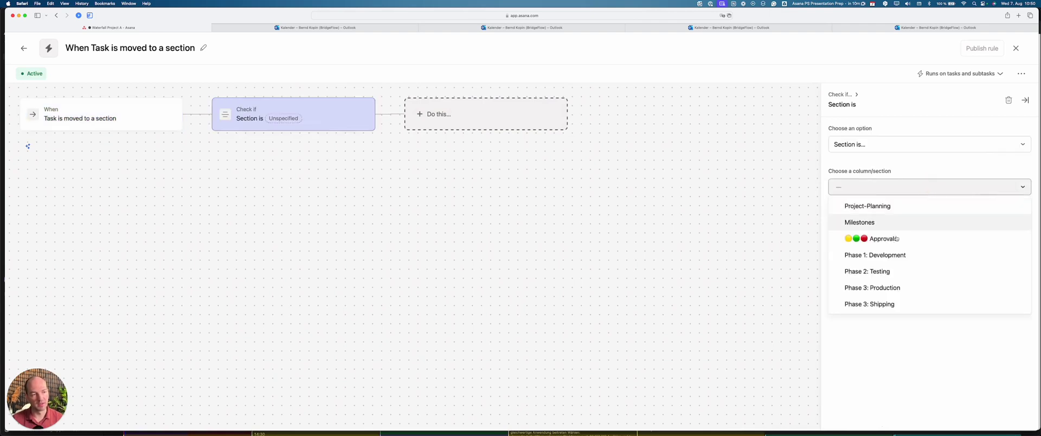
{"action": "left_click", "coordinate": [896, 239]}
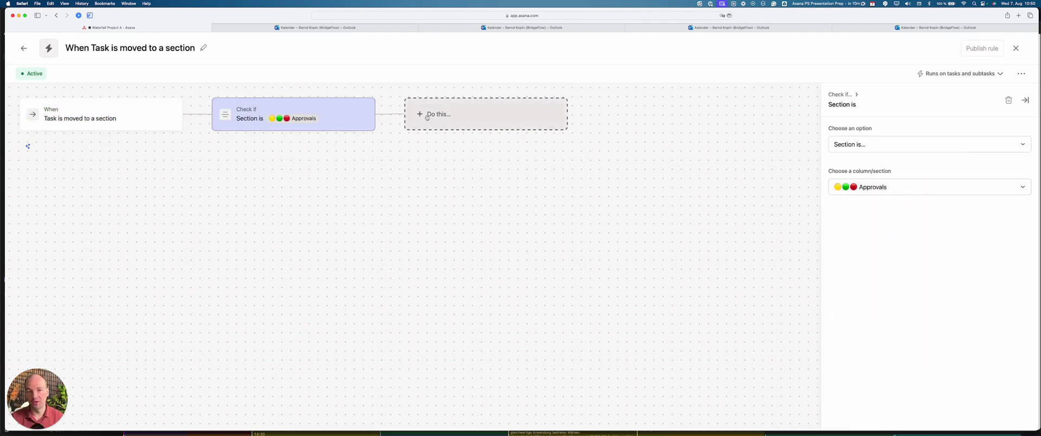
Add an Outlook Calendar event action to the rule with attached task files and a Teams meeting link, and exit without publishing.
{"action": "left_click", "coordinate": [480, 119]}
{"action": "left_click", "coordinate": [892, 149]}
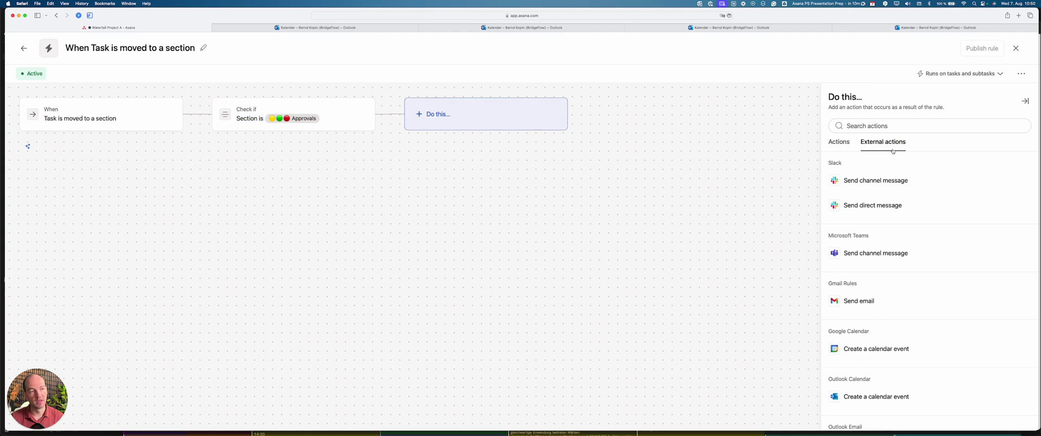
{"action": "scroll", "coordinate": [870, 243], "scroll_direction": "down", "scroll_amount": 2}
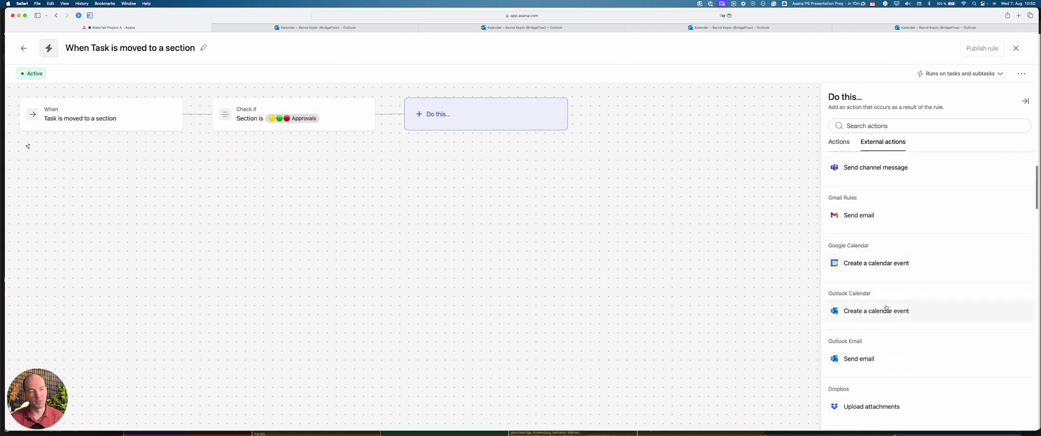
{"action": "left_click", "coordinate": [887, 307]}
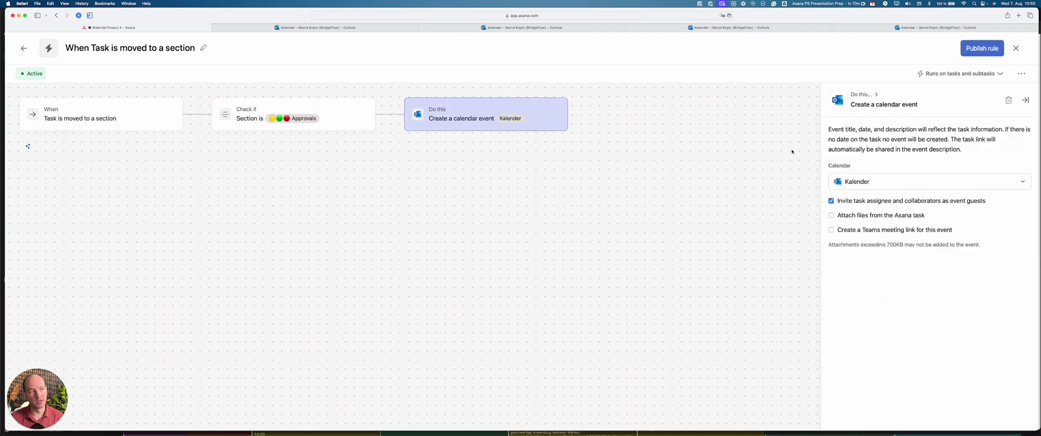
{"action": "left_click", "coordinate": [832, 217]}
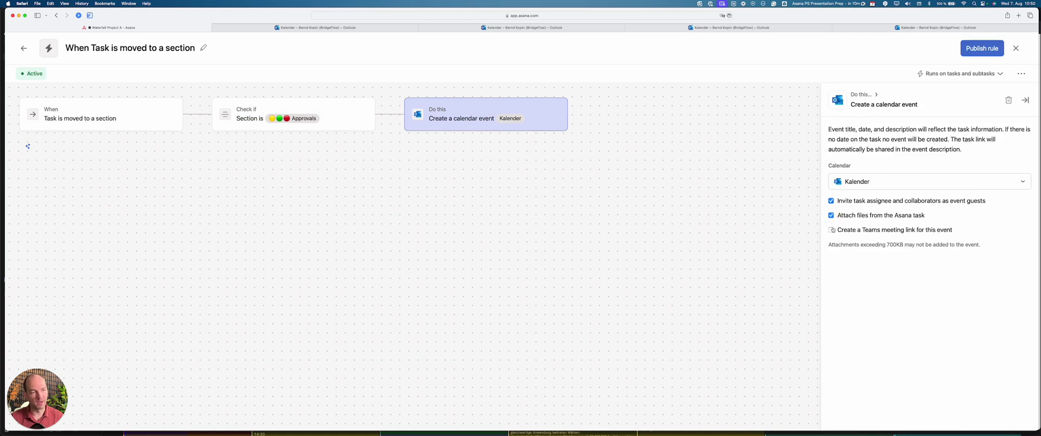
{"action": "left_click", "coordinate": [832, 230]}
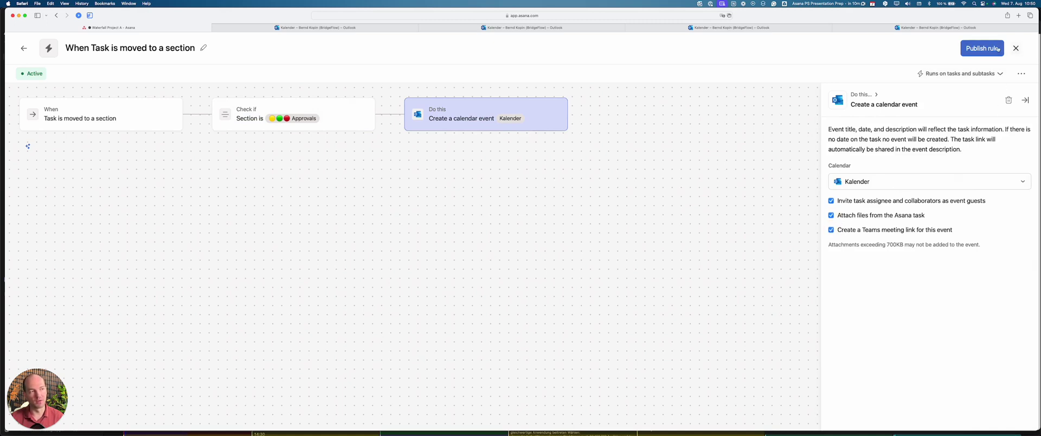
{"action": "left_click", "coordinate": [1016, 49]}
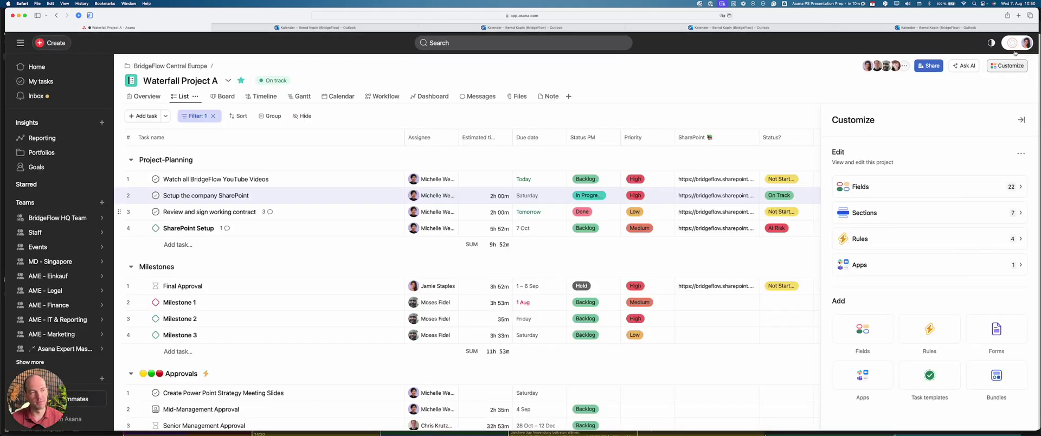
Review the rules already added to Waterfall Project A and close the project customization.
{"action": "left_click", "coordinate": [888, 237]}
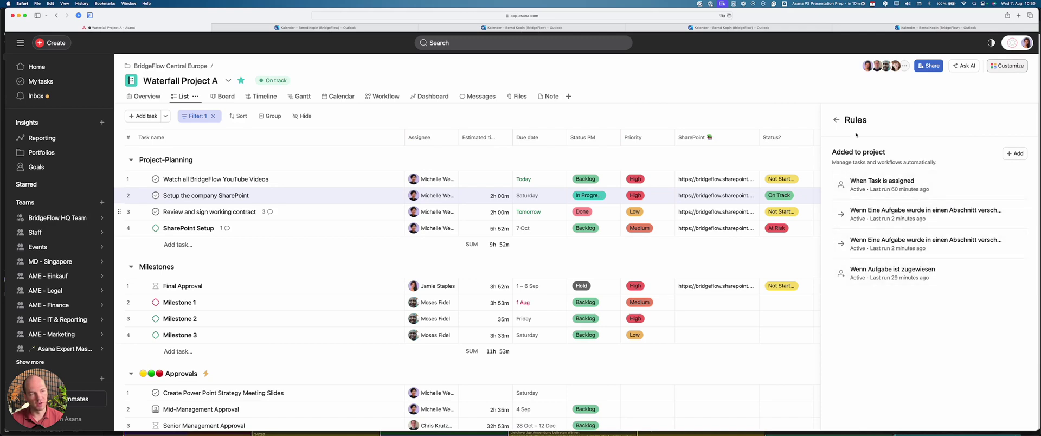
{"action": "left_click", "coordinate": [836, 120]}
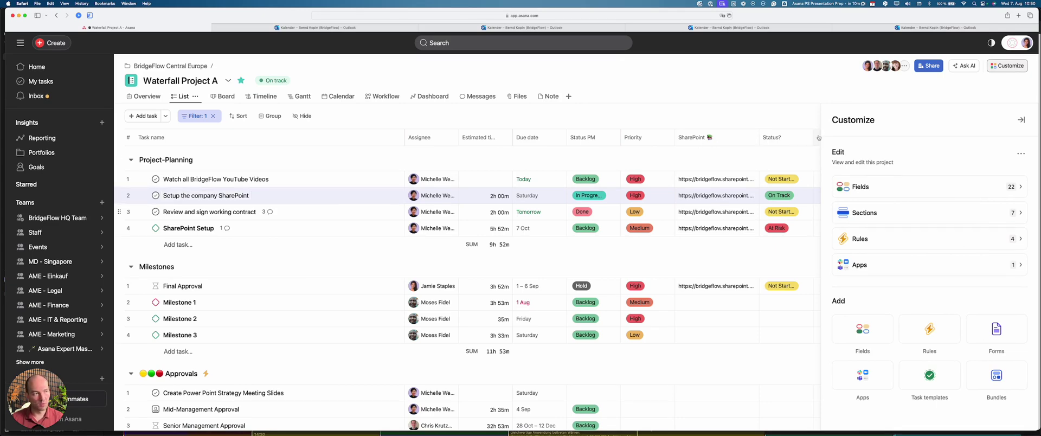
{"action": "left_click", "coordinate": [1021, 120]}
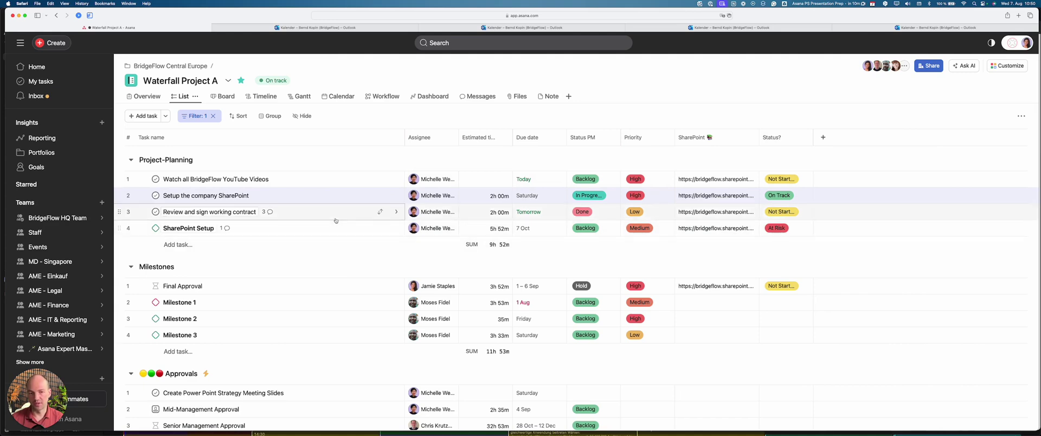
Open the "Watch all BridgeFlow YouTube Videos" task and review its description and linked Outlook Calendar event.
{"action": "left_click", "coordinate": [335, 199]}
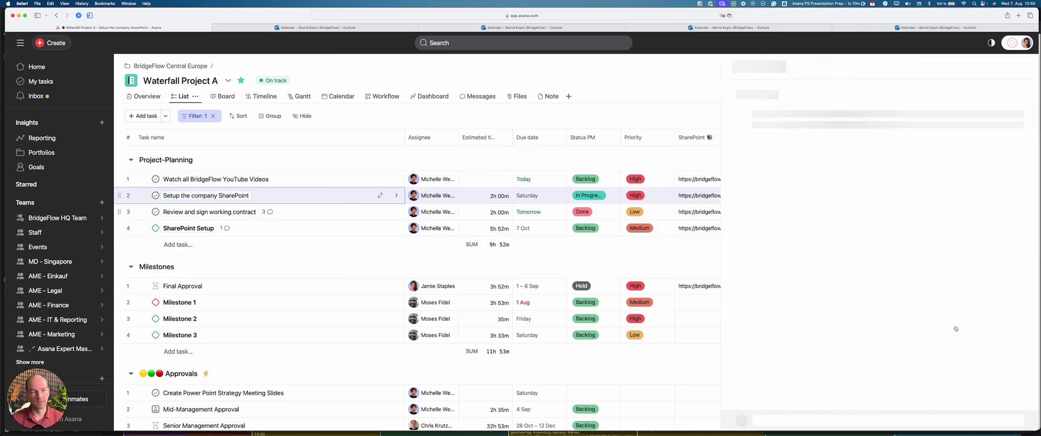
{"action": "left_click", "coordinate": [295, 179]}
{"action": "scroll", "coordinate": [851, 293], "scroll_direction": "down", "scroll_amount": 10}
{"action": "scroll", "coordinate": [850, 293], "scroll_direction": "down", "scroll_amount": 8}
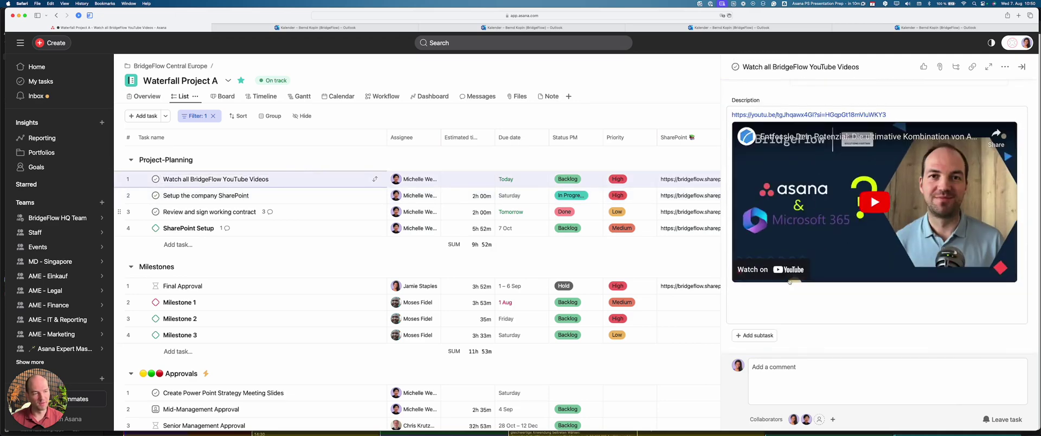
{"action": "scroll", "coordinate": [807, 179], "scroll_direction": "down", "scroll_amount": 5}
{"action": "scroll", "coordinate": [827, 241], "scroll_direction": "up", "scroll_amount": 8}
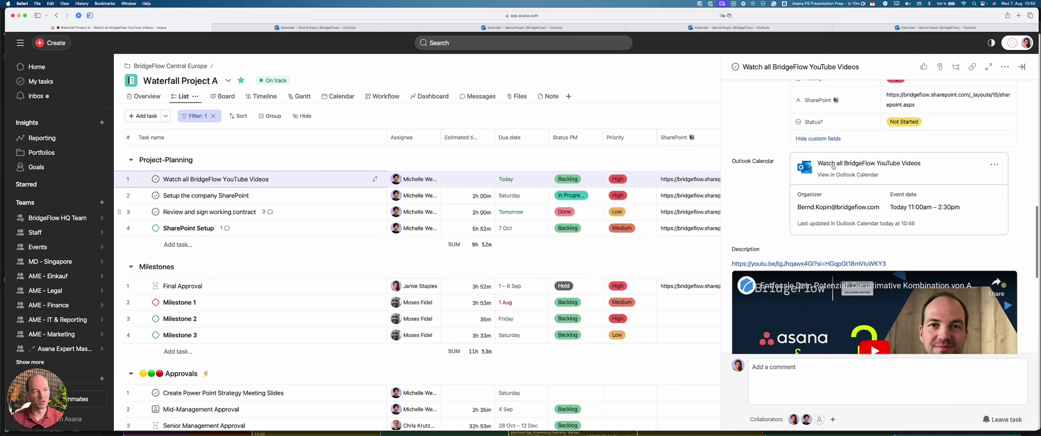
{"action": "scroll", "coordinate": [831, 178], "scroll_direction": "up", "scroll_amount": 1}
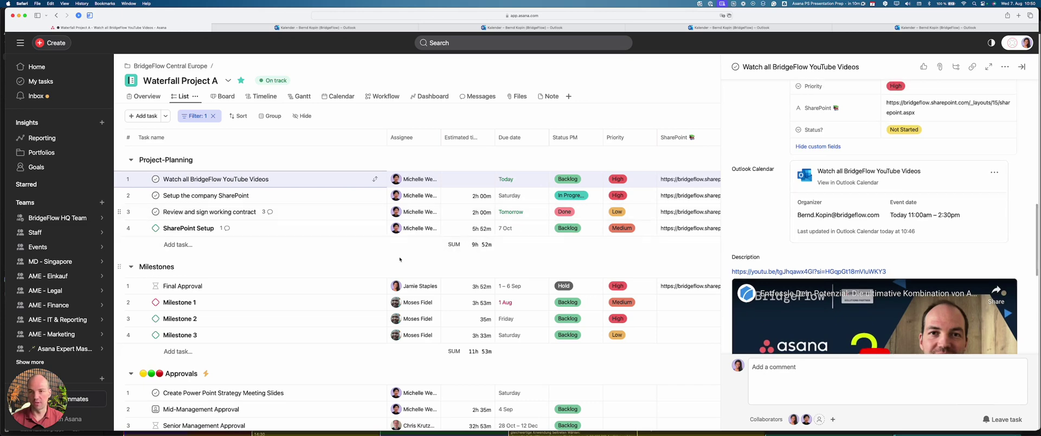